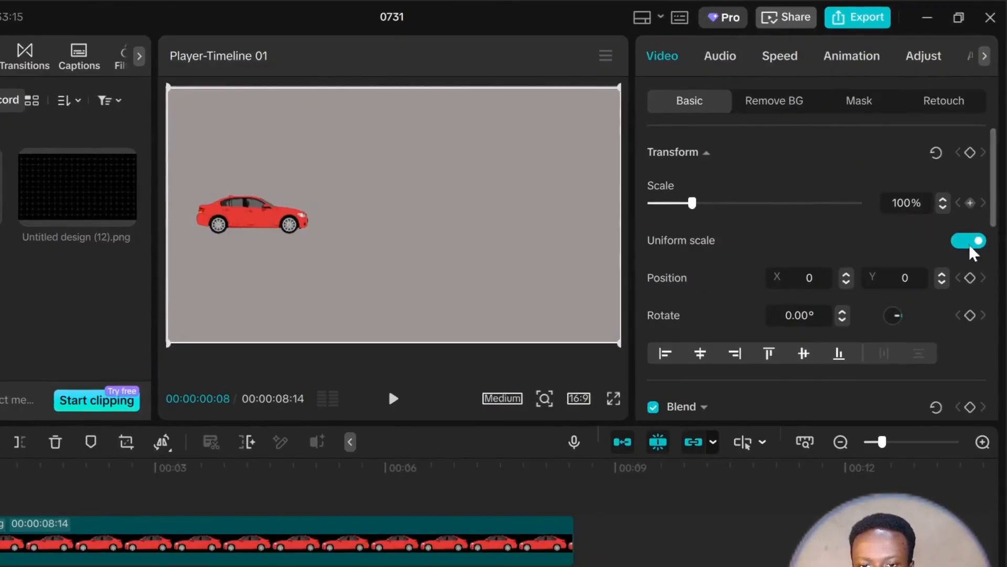
# - Examine the keyframe controls in the background clip's Basic and Adjust settings and the car clip's Basic settings
pyautogui.scroll(-4, 969, 215)
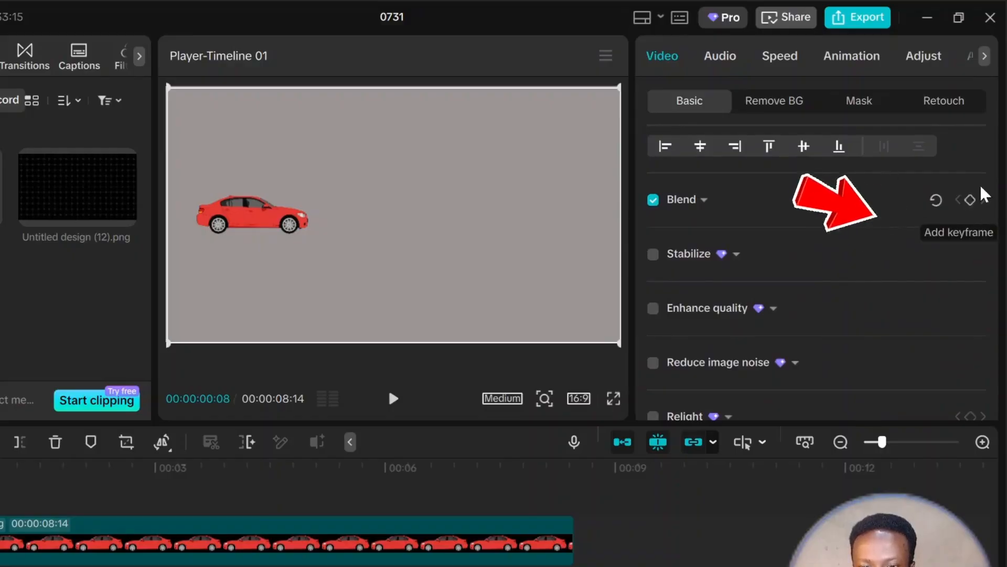
pyautogui.scroll(-3, 971, 241)
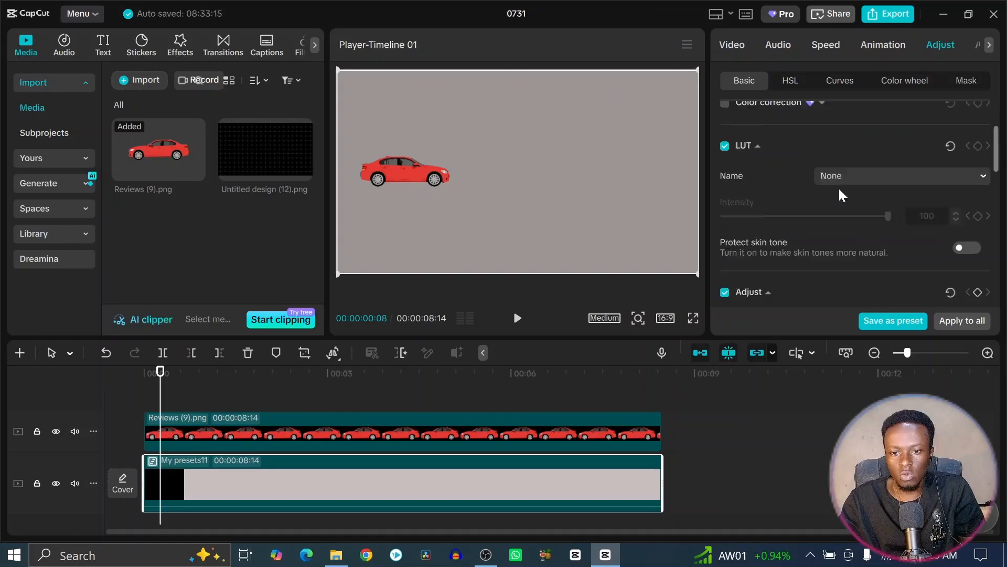
pyautogui.scroll(-2, 795, 245)
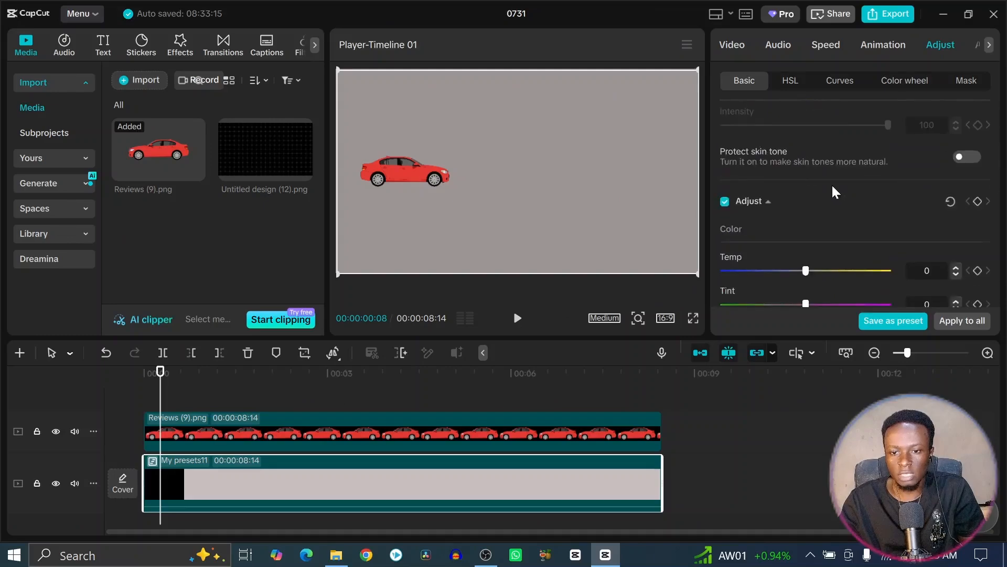
pyautogui.scroll(-3, 788, 230)
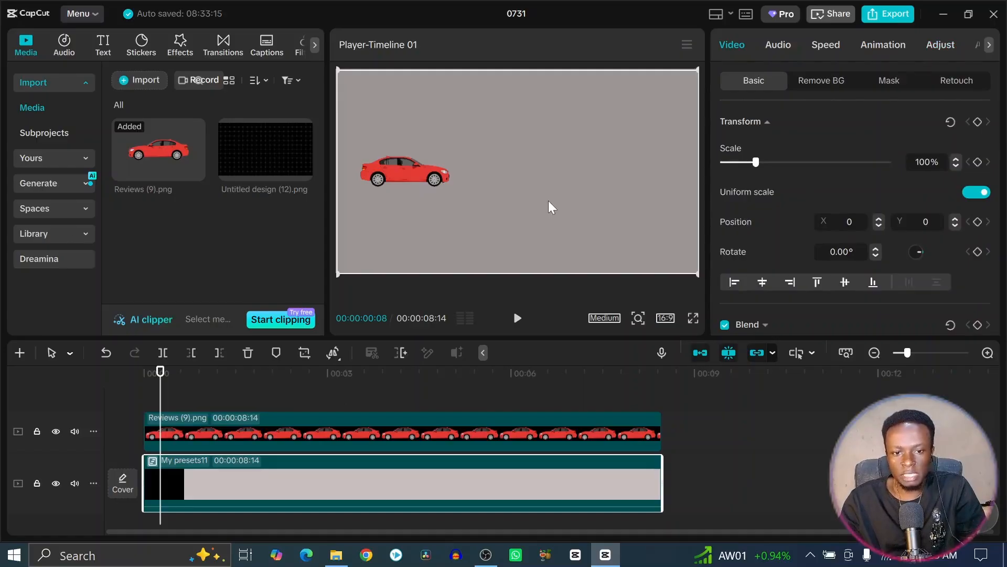
pyautogui.click(405, 172)
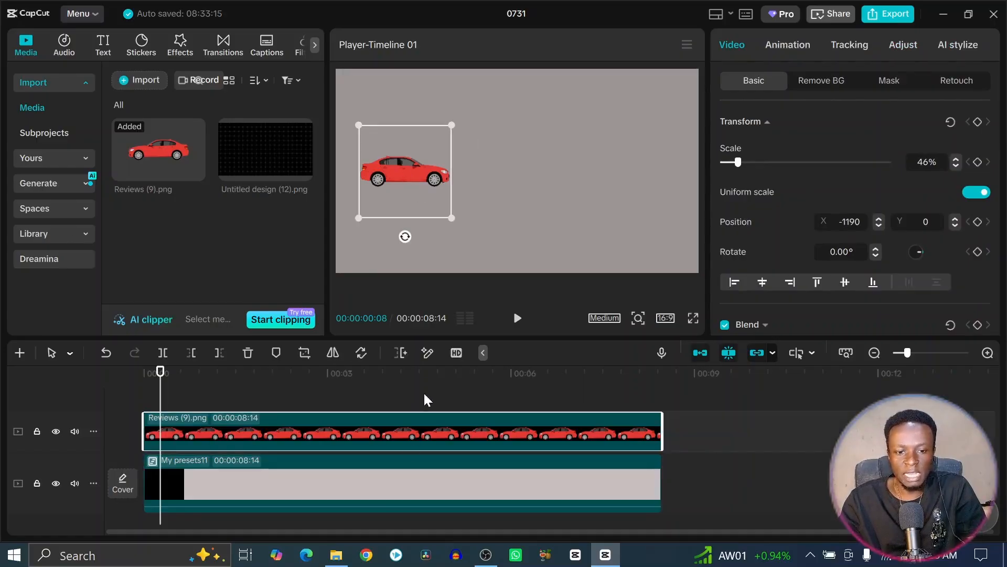
pyautogui.click(373, 489)
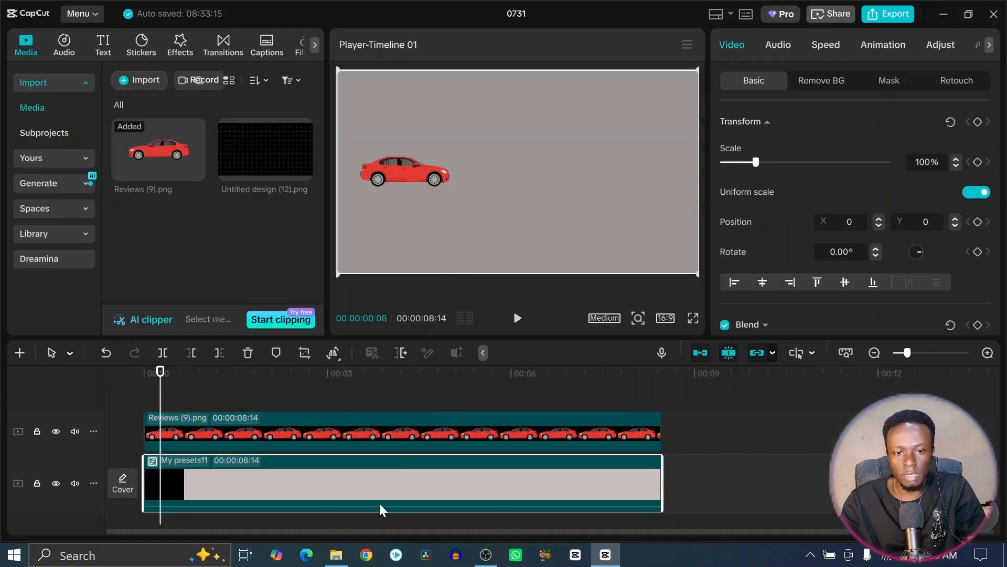
pyautogui.click(372, 432)
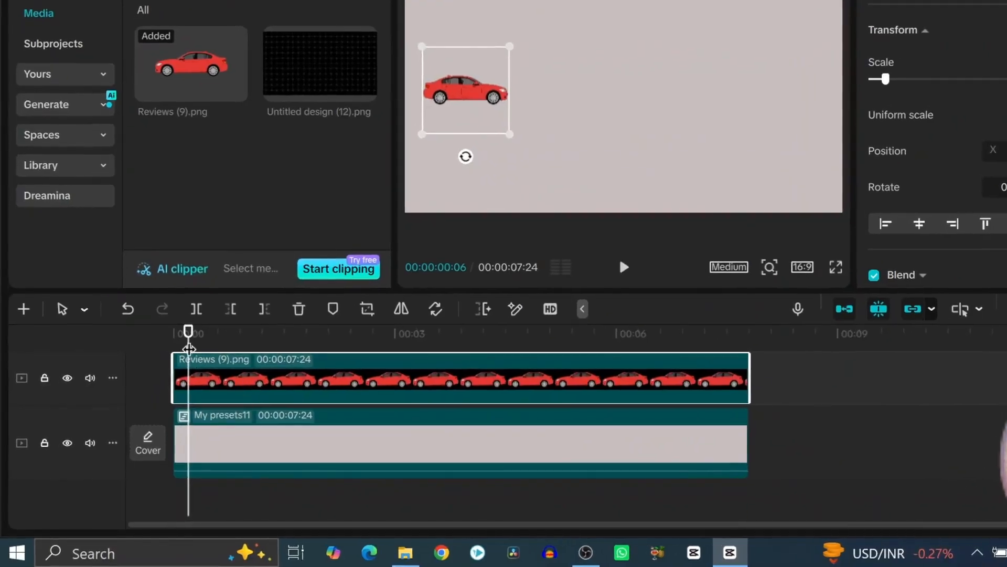
# - Animate the car's position with a keyframe at 00:00:00:04 and move it across the frame to X 675 at 00:00:01:15
pyautogui.moveTo(189, 346); pyautogui.dragTo(184, 346)
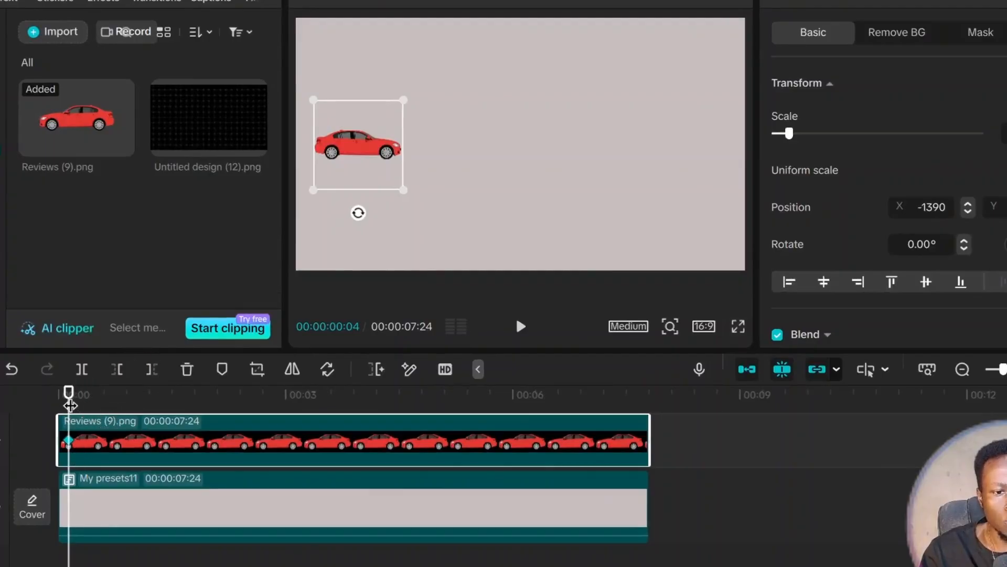
pyautogui.moveTo(73, 405); pyautogui.dragTo(172, 410)
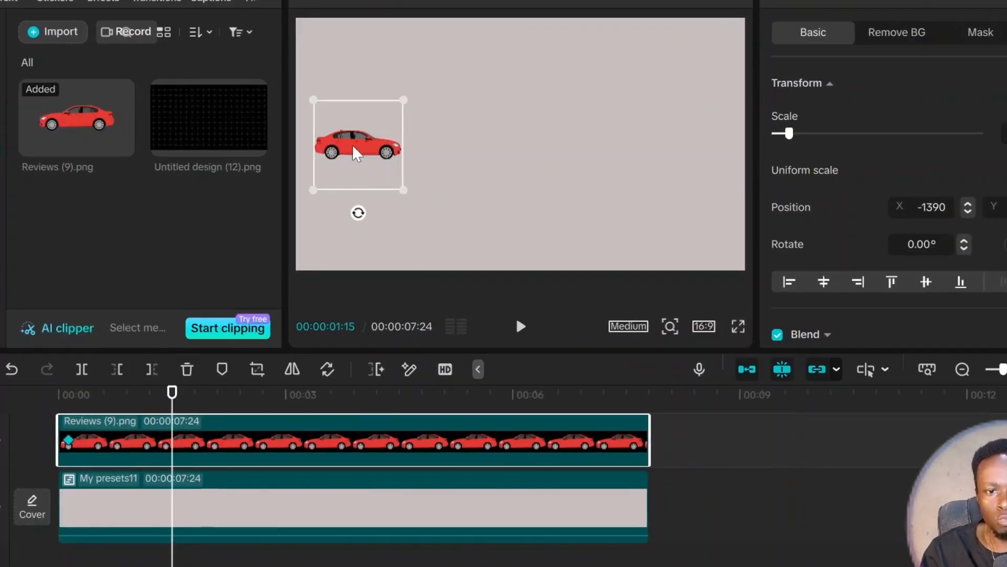
pyautogui.moveTo(351, 144); pyautogui.dragTo(595, 144)
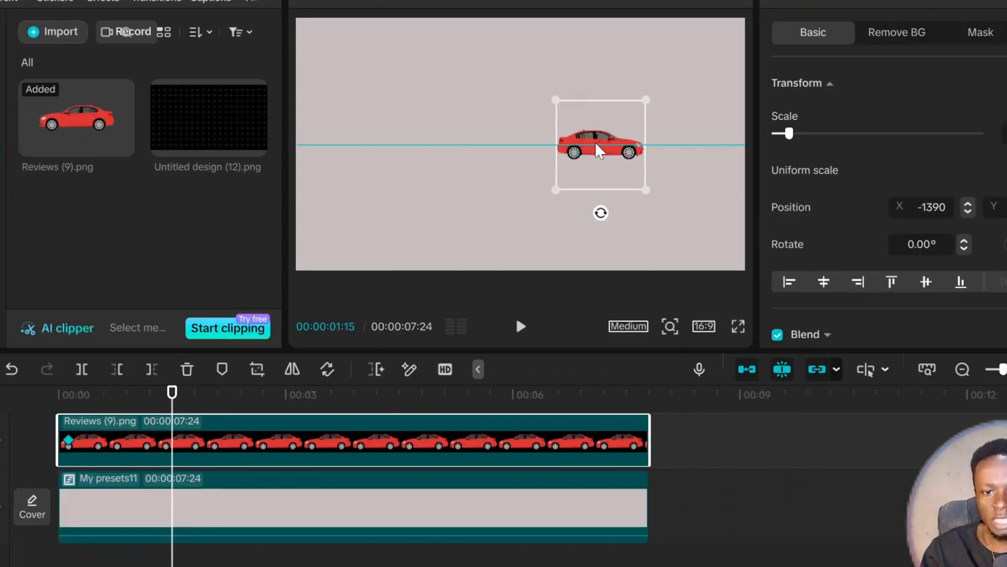
pyautogui.moveTo(594, 143); pyautogui.dragTo(592, 142)
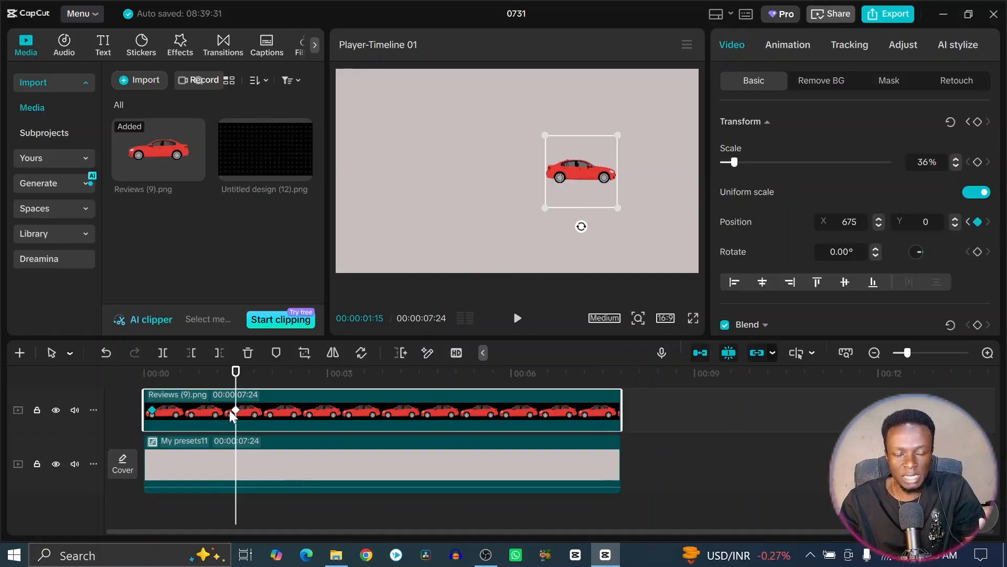
pyautogui.moveTo(236, 379)
pyautogui.mouseDown()
pyautogui.moveTo(137, 388)
pyautogui.moveTo(244, 391)
pyautogui.moveTo(155, 395)
pyautogui.moveTo(228, 393)
pyautogui.mouseUp()
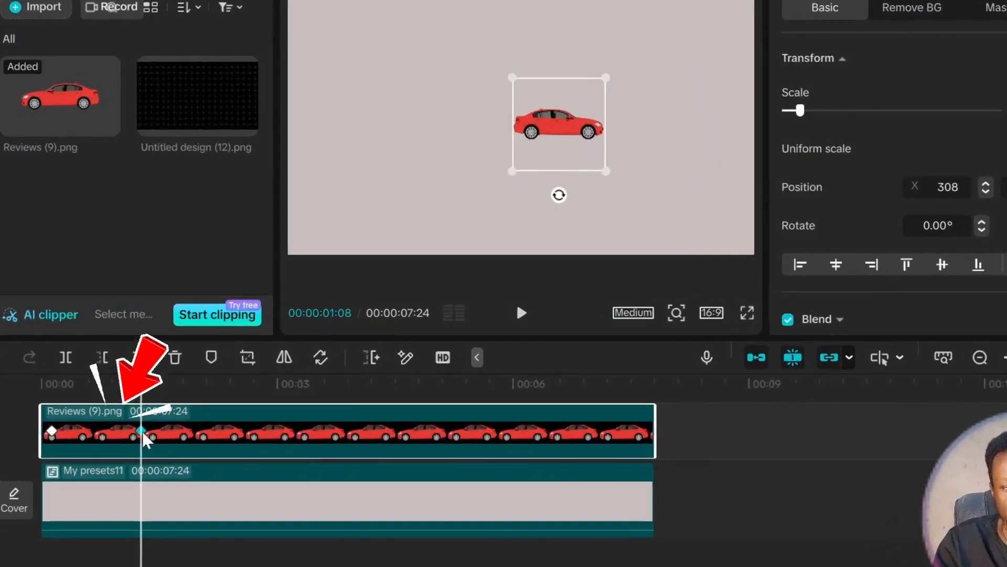
# - Shift the car's second keyframe earlier to about 00:00:00:17 and play the animation from the start
pyautogui.moveTo(142, 430); pyautogui.dragTo(92, 432)
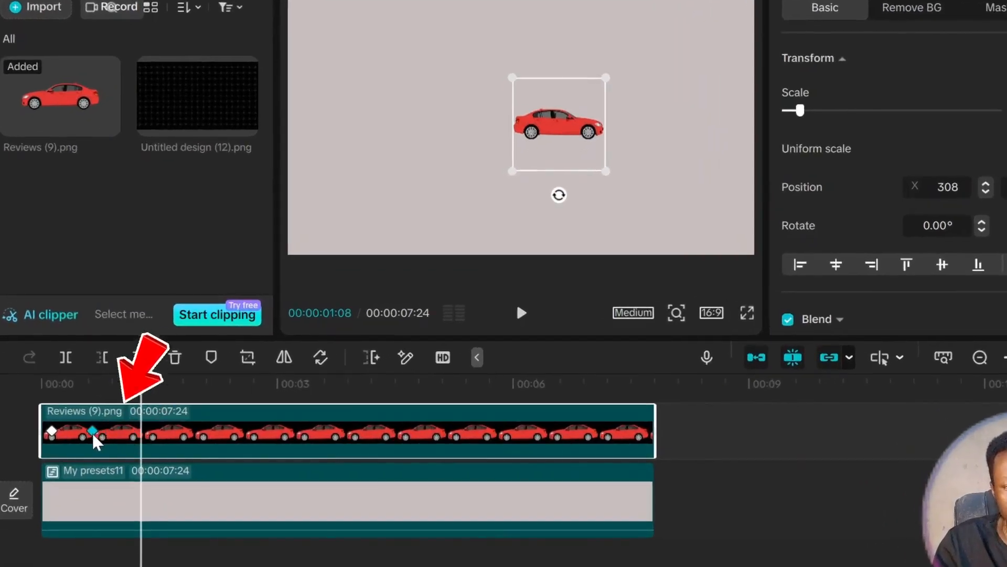
pyautogui.moveTo(141, 382); pyautogui.dragTo(38, 389)
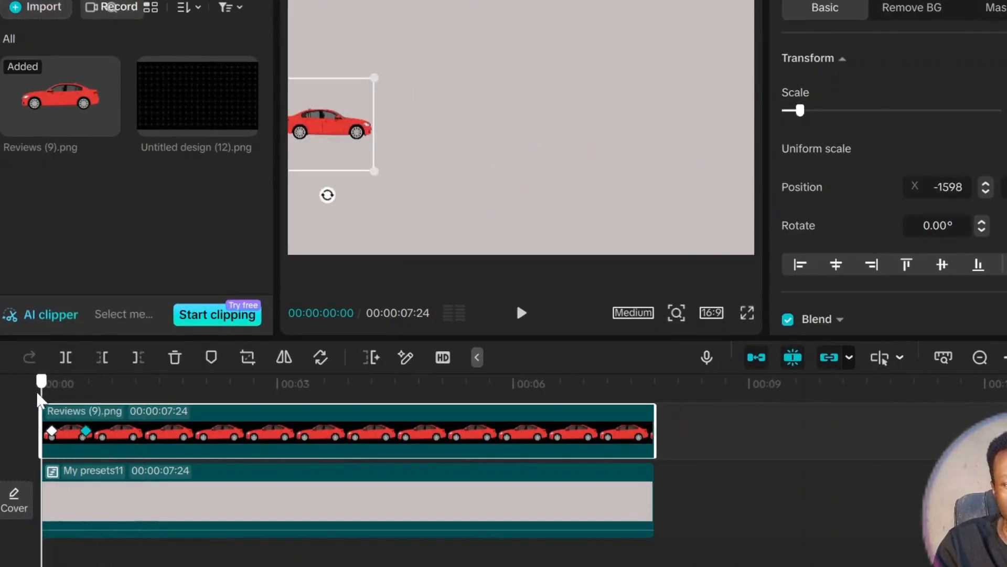
pyautogui.click(521, 315)
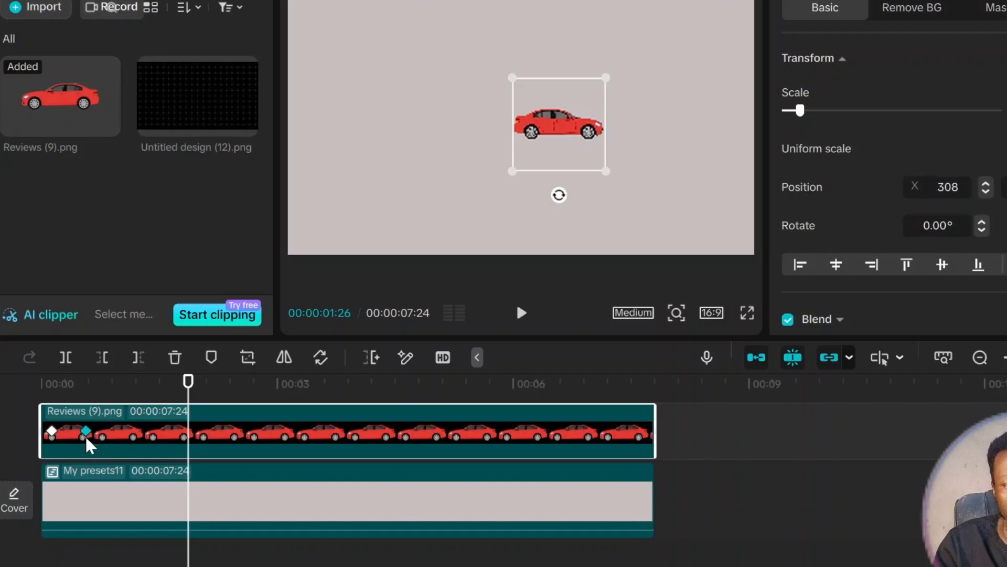
# - Shift the car's second keyframe just past the three-second mark and play the animation from the start
pyautogui.moveTo(86, 426); pyautogui.dragTo(299, 429)
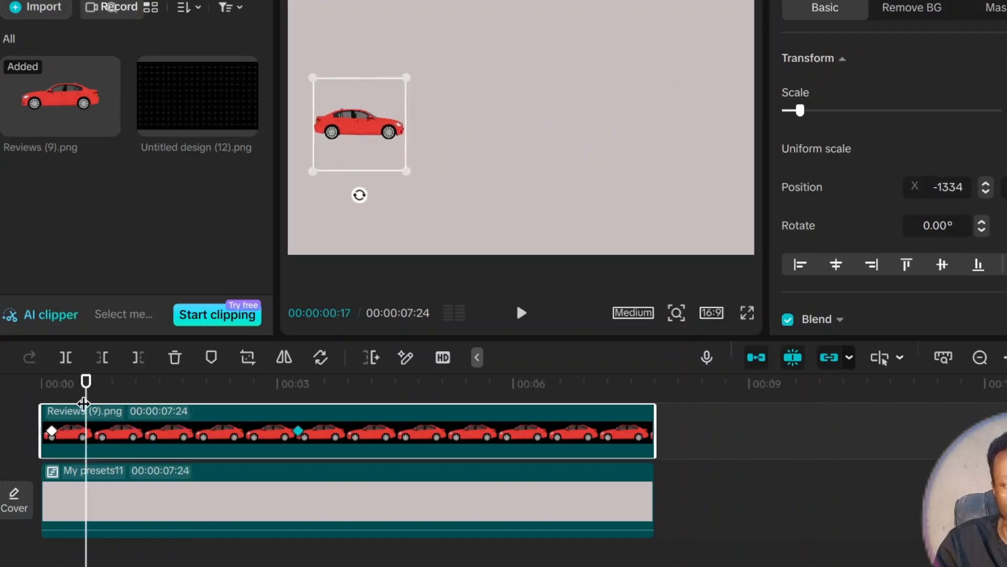
pyautogui.moveTo(84, 403); pyautogui.dragTo(21, 405)
pyautogui.click(521, 313)
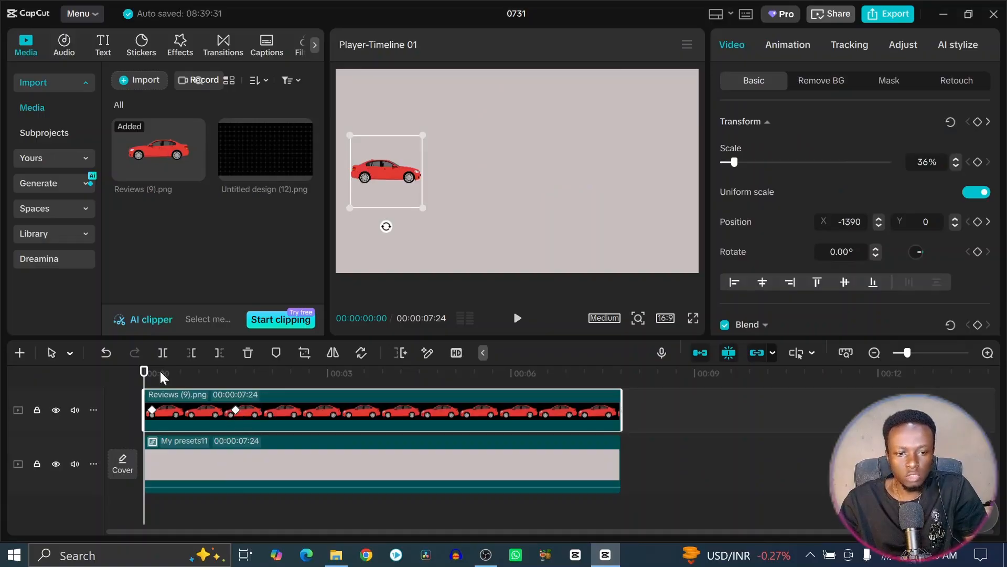
# - Undo the car clip's two position keyframes
pyautogui.click(105, 351)
pyautogui.click(105, 351)
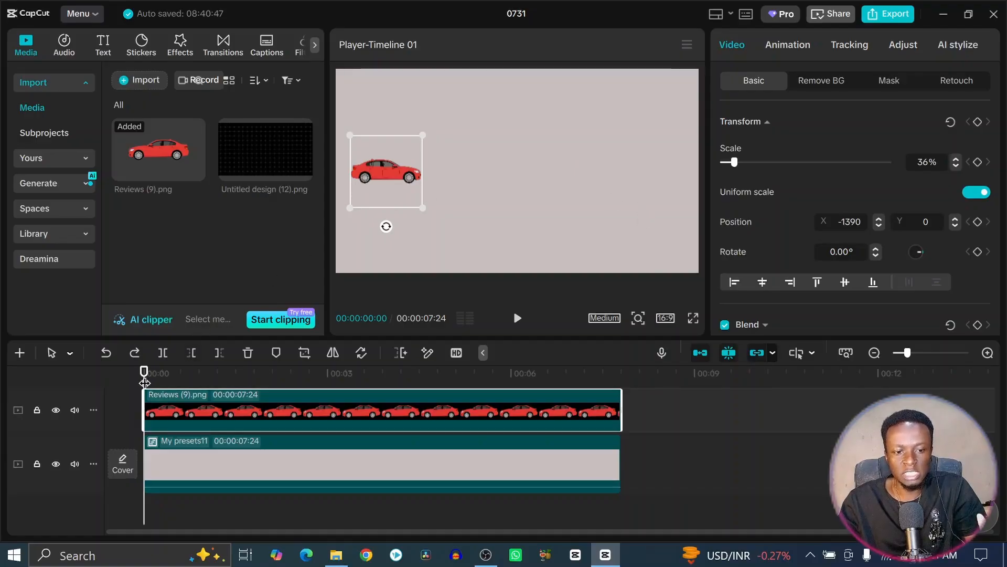
# - Set starting scale and position keyframes on the car at 00:00:00:04, with scale 31% and X -1527
pyautogui.moveTo(144, 374); pyautogui.dragTo(149, 377)
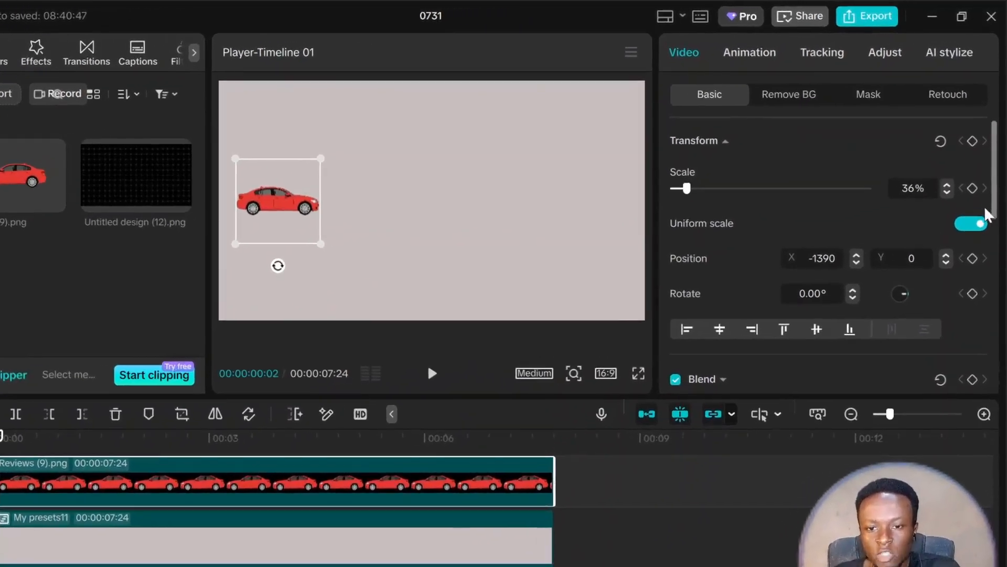
pyautogui.click(972, 259)
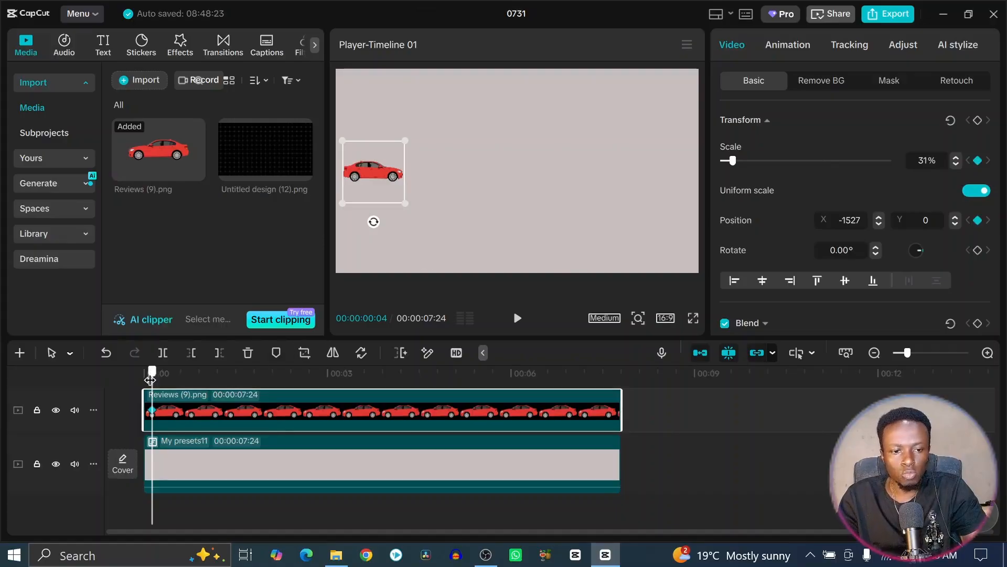
# - At 00:00:00:18, keyframe the car at X -1198, Y -62 and enlarge it to 41% scale
pyautogui.moveTo(150, 379); pyautogui.dragTo(180, 382)
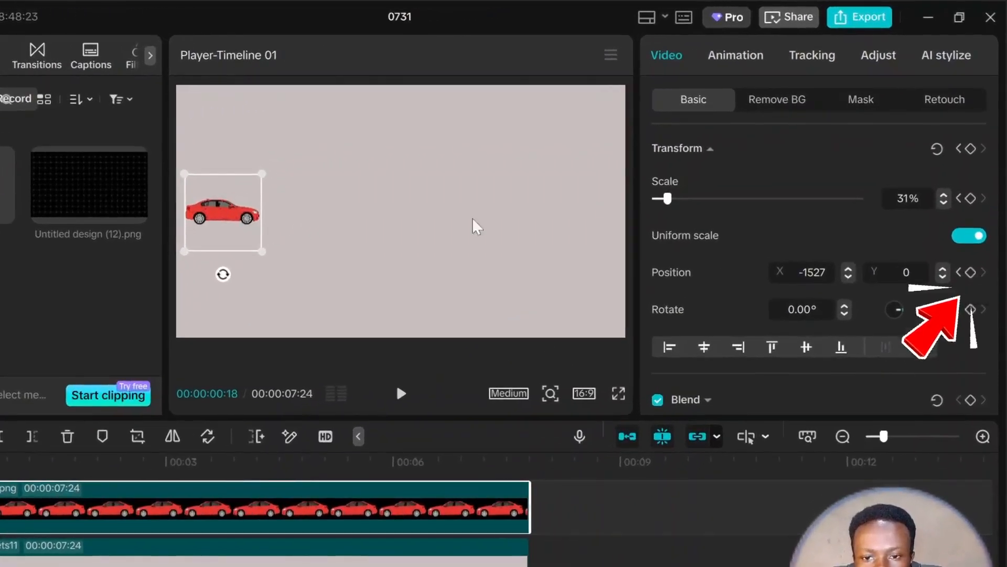
pyautogui.moveTo(222, 223); pyautogui.dragTo(261, 231)
pyautogui.click(972, 272)
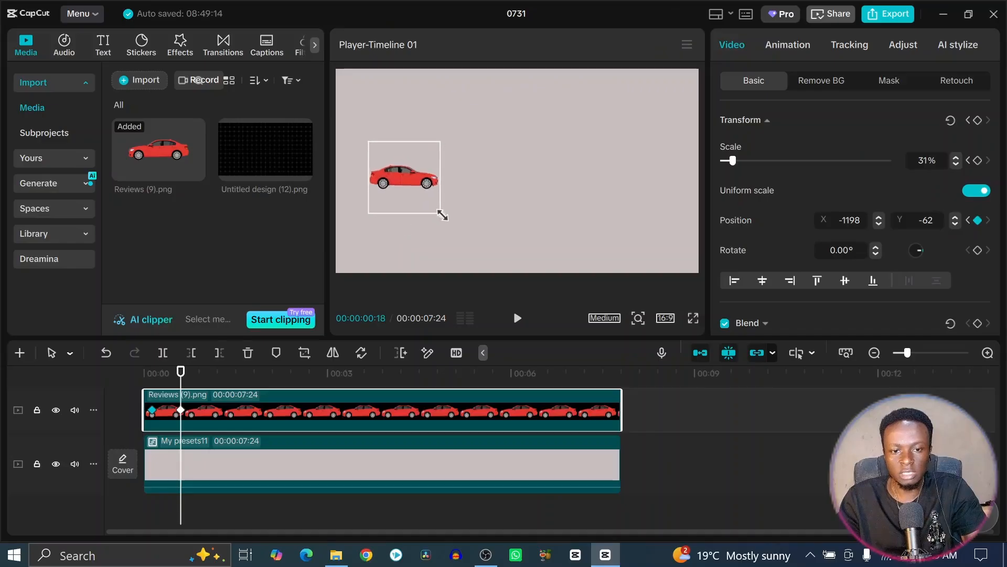
pyautogui.moveTo(443, 215); pyautogui.dragTo(449, 222)
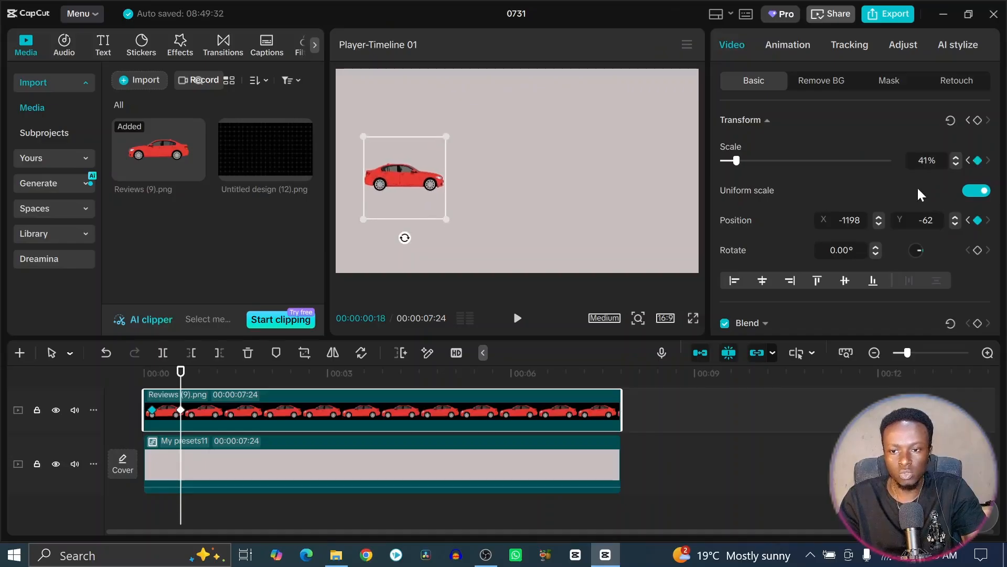
pyautogui.click(979, 161)
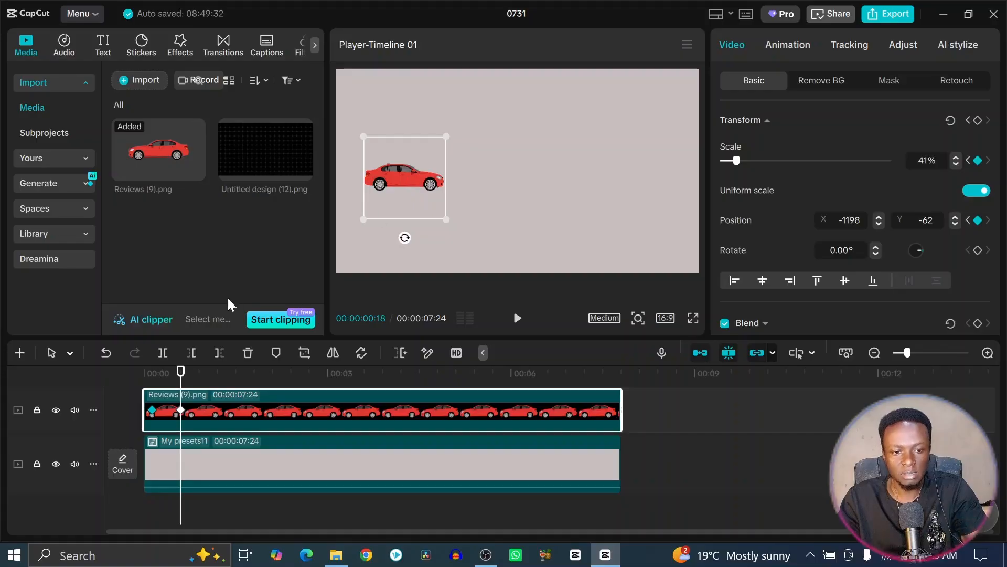
pyautogui.moveTo(180, 377)
pyautogui.mouseDown()
pyautogui.moveTo(146, 379)
pyautogui.moveTo(180, 382)
pyautogui.mouseUp()
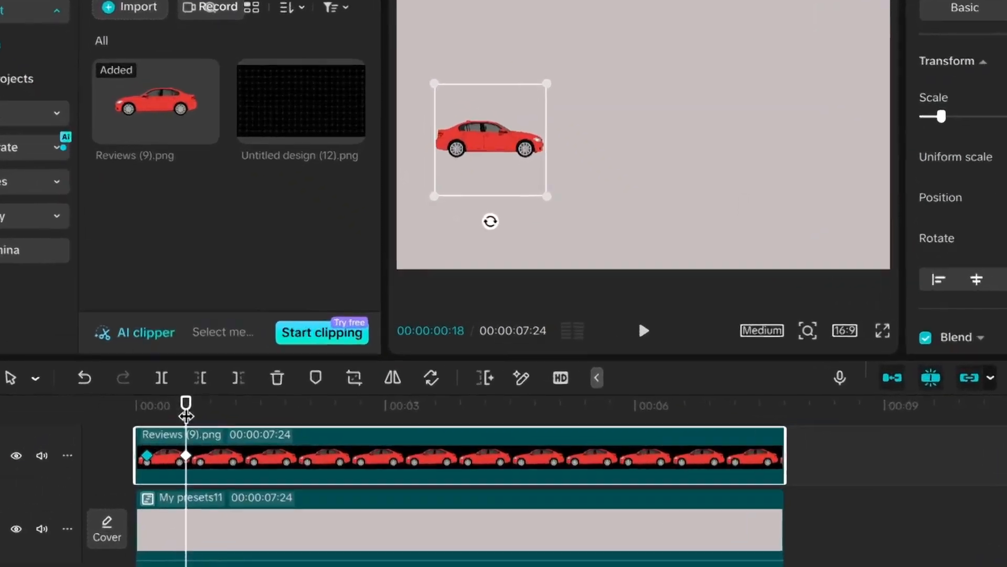
# - Add a third scale and position keyframe at 00:00:01:28, placing the car at X -457, Y -71 with 41% scale
pyautogui.moveTo(181, 378); pyautogui.dragTo(217, 382)
pyautogui.moveTo(237, 419); pyautogui.dragTo(264, 417)
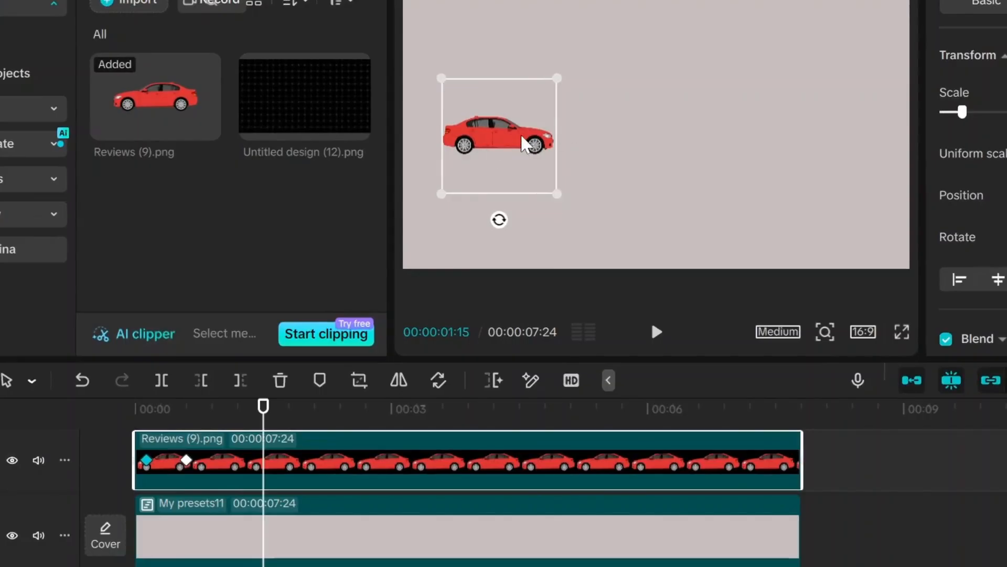
pyautogui.click(258, 414)
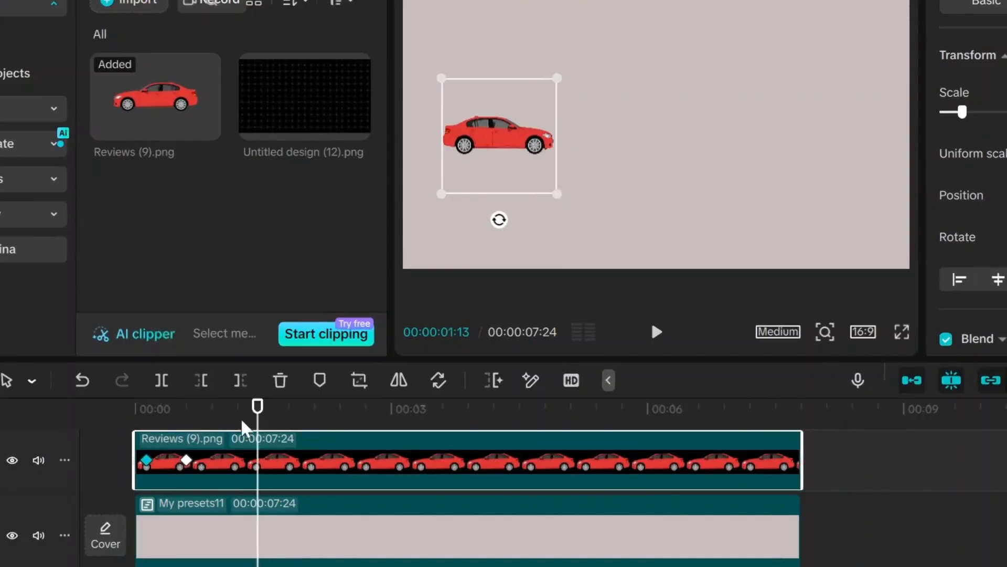
pyautogui.click(186, 460)
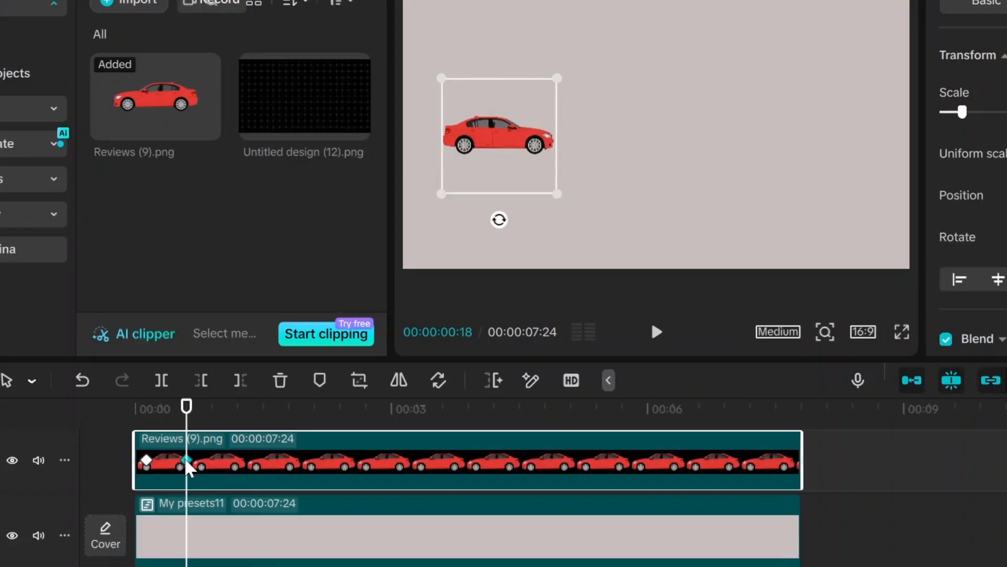
pyautogui.click(255, 453)
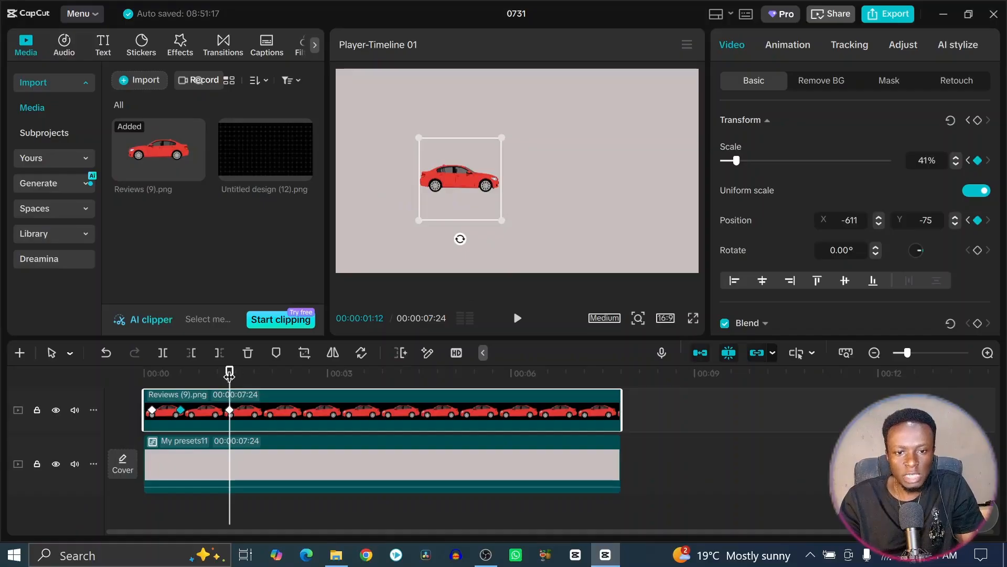
pyautogui.moveTo(229, 374)
pyautogui.mouseDown()
pyautogui.moveTo(245, 374)
pyautogui.moveTo(193, 376)
pyautogui.moveTo(149, 407)
pyautogui.moveTo(162, 382)
pyautogui.moveTo(241, 382)
pyautogui.mouseUp()
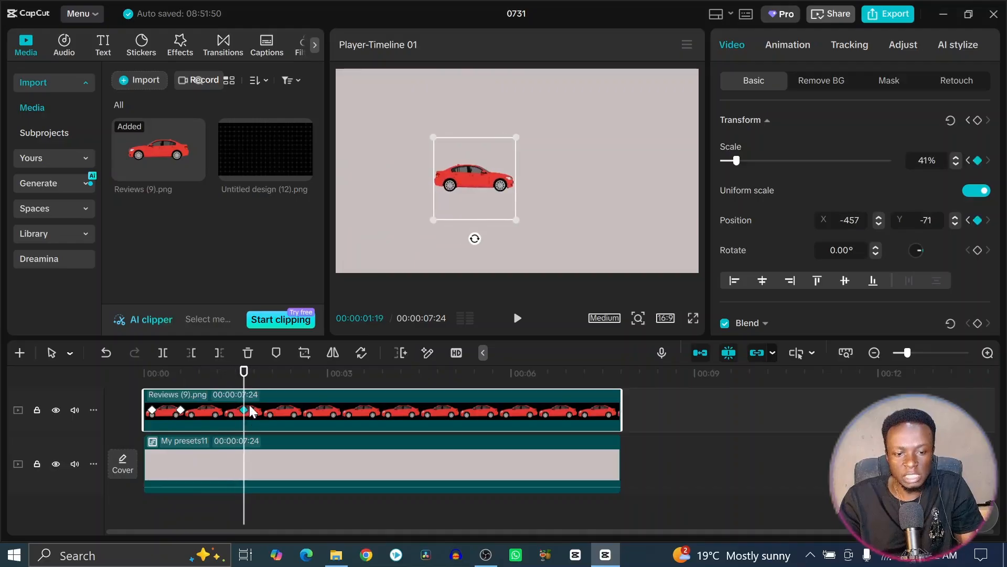
pyautogui.moveTo(245, 379); pyautogui.dragTo(388, 382)
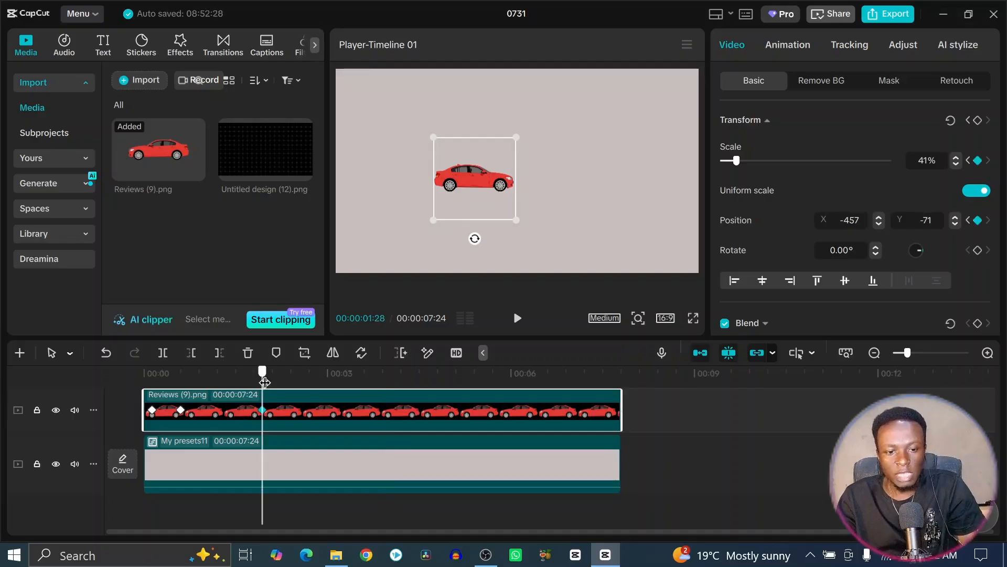
# - At 00:00:02:05, move the car to X -170, Y -100, shrink it slightly, and return to the start of the timeline
pyautogui.moveTo(264, 382); pyautogui.dragTo(280, 383)
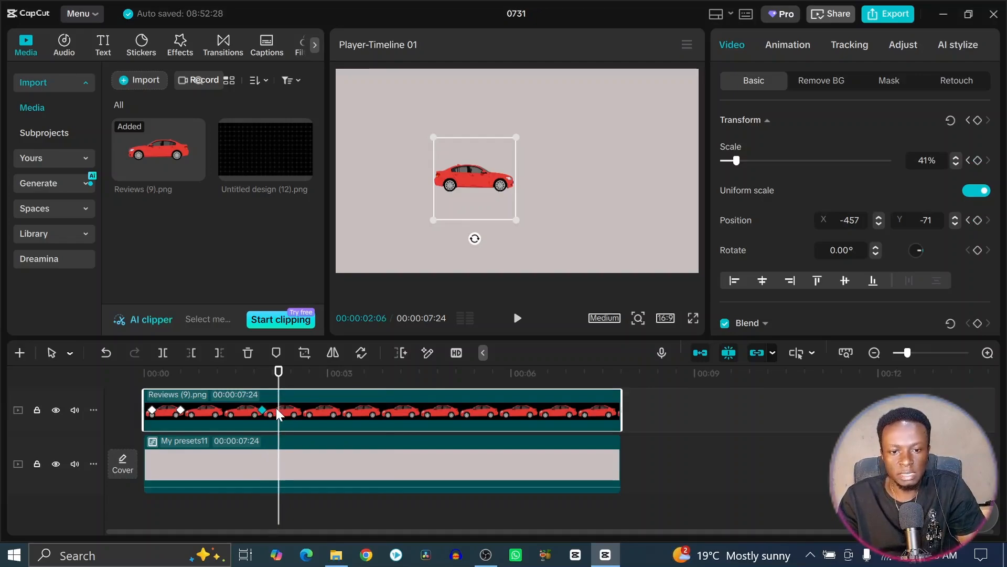
pyautogui.click(262, 381)
pyautogui.moveTo(262, 382); pyautogui.dragTo(277, 385)
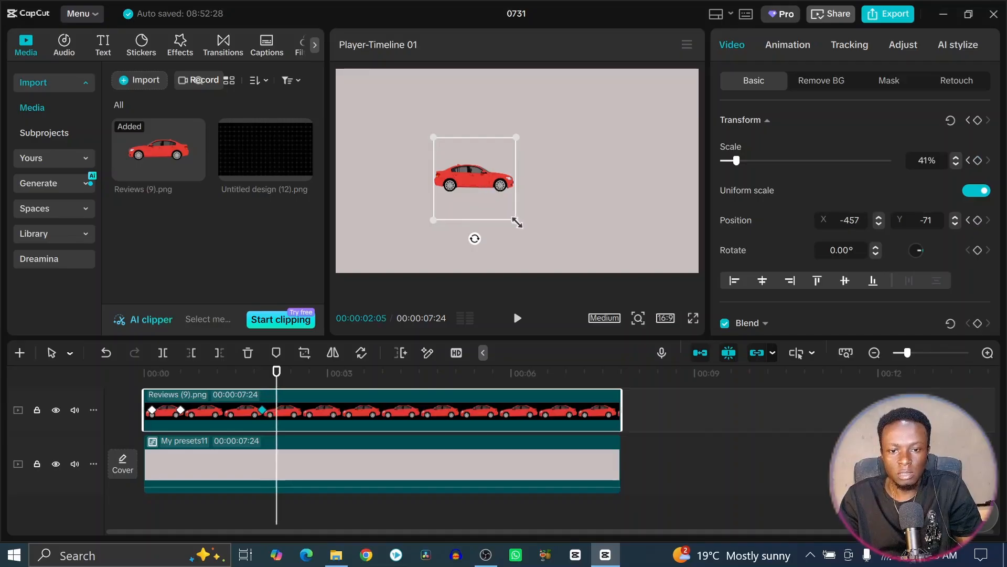
pyautogui.moveTo(475, 178); pyautogui.dragTo(501, 179)
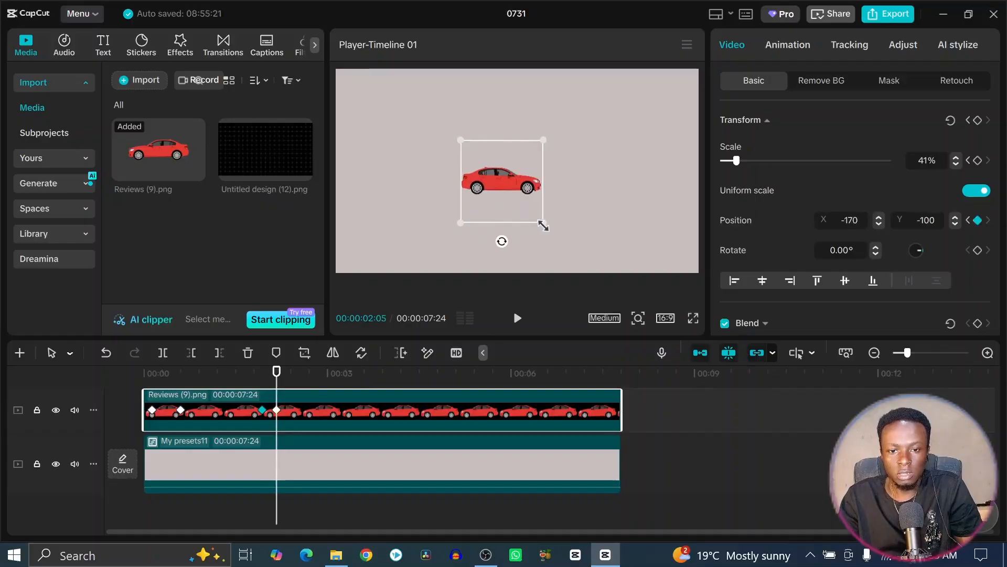
pyautogui.moveTo(537, 222); pyautogui.dragTo(521, 206)
pyautogui.click(144, 391)
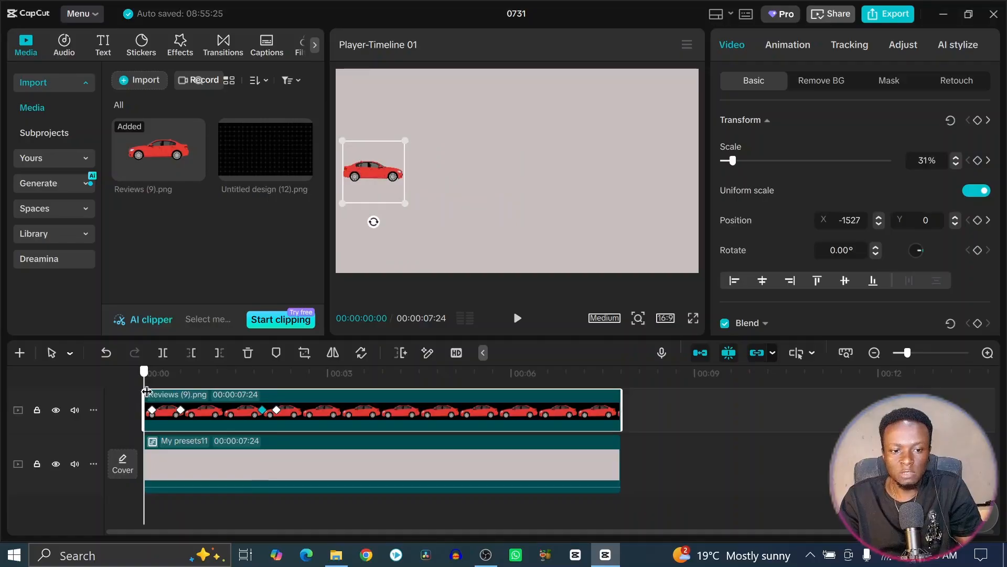
# - At 00:00:03:07, move the car to the right side of the frame and scrub through the animation from its beginning
pyautogui.moveTo(147, 391); pyautogui.dragTo(275, 387)
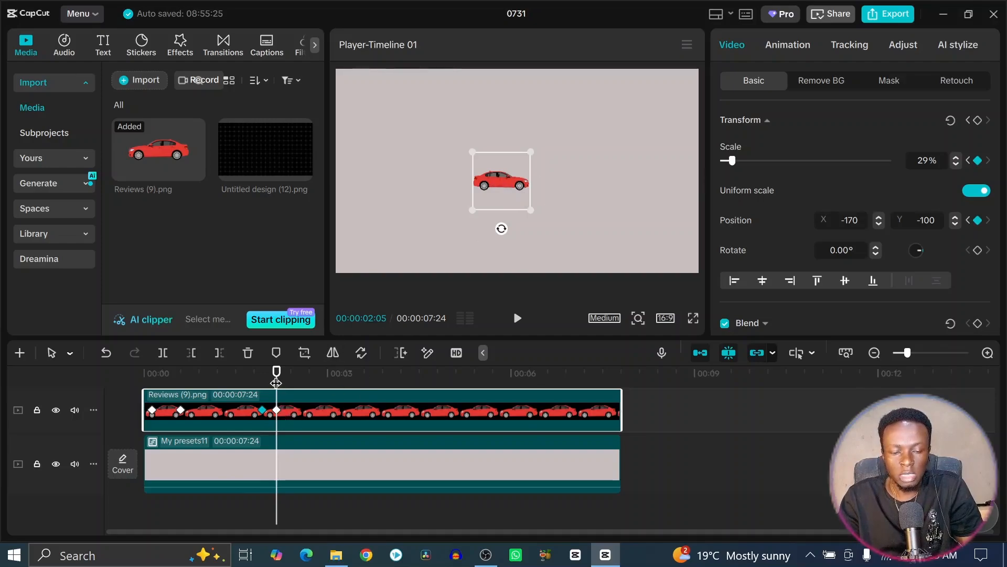
pyautogui.moveTo(276, 372); pyautogui.dragTo(341, 373)
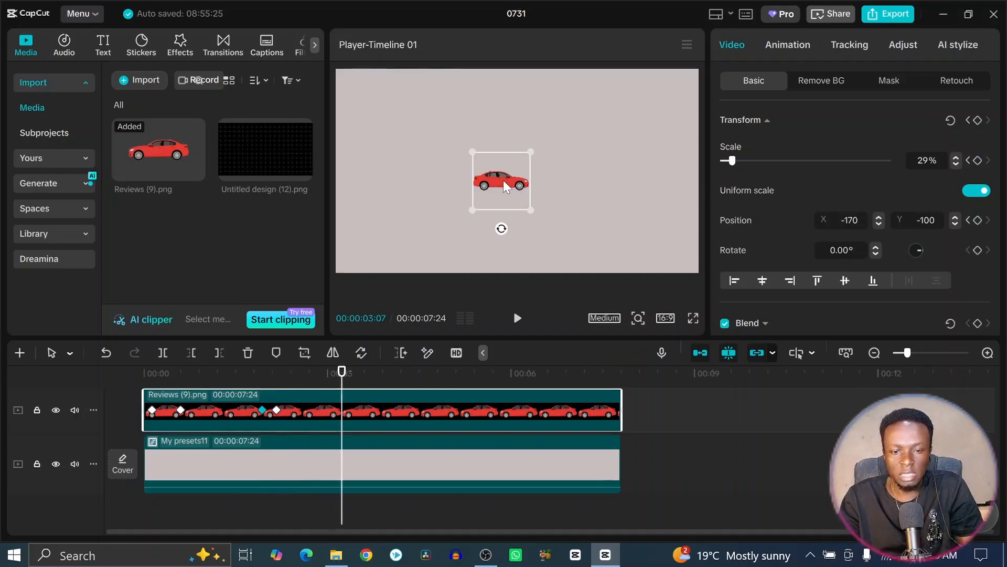
pyautogui.moveTo(497, 183); pyautogui.dragTo(664, 178)
pyautogui.click(152, 405)
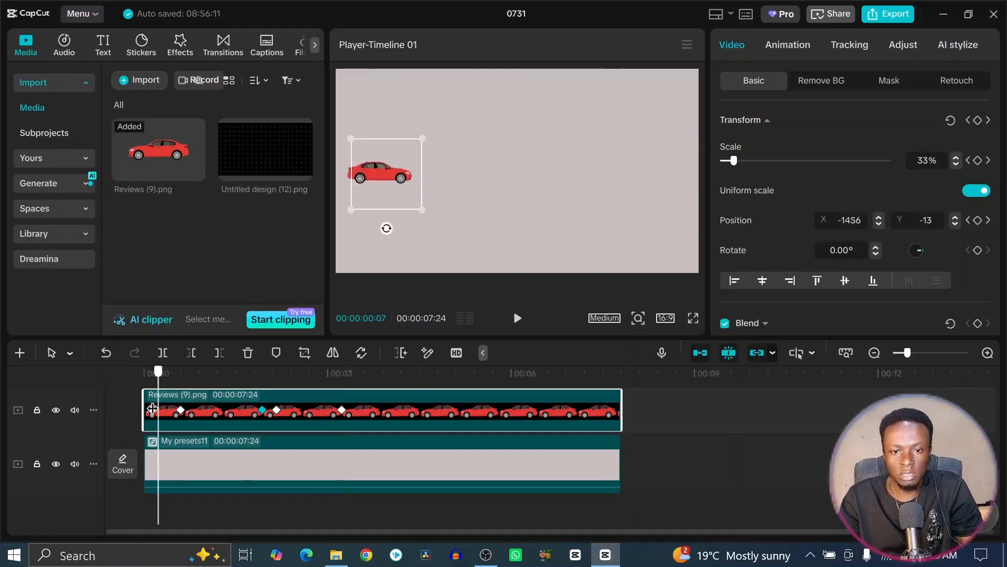
pyautogui.moveTo(152, 399); pyautogui.dragTo(347, 397)
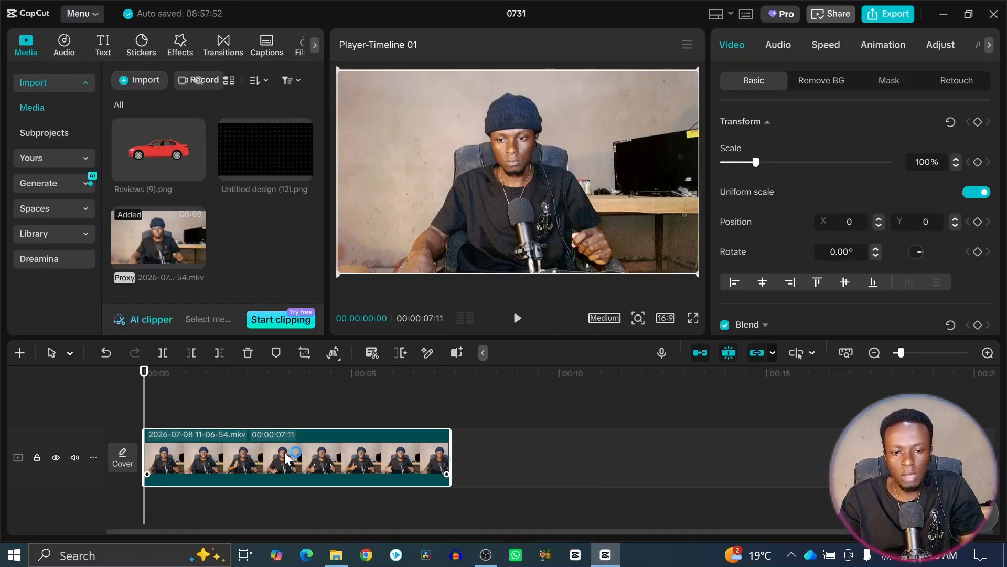
# - Keyframe the talking-head clip's scale at 100% at 00:00:00:05 and enlarge it to 119% at 00:00:01:20
pyautogui.click(152, 434)
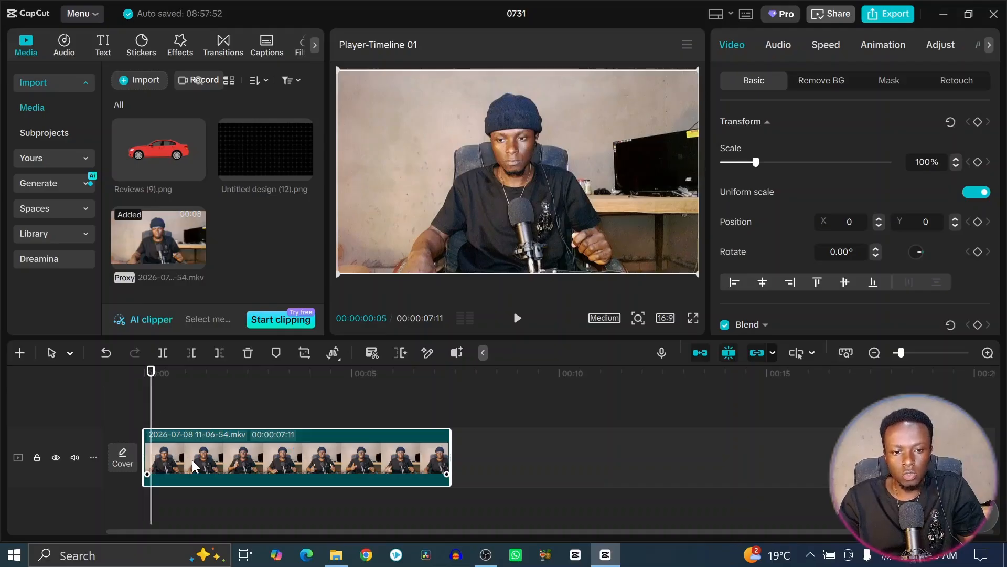
pyautogui.click(978, 162)
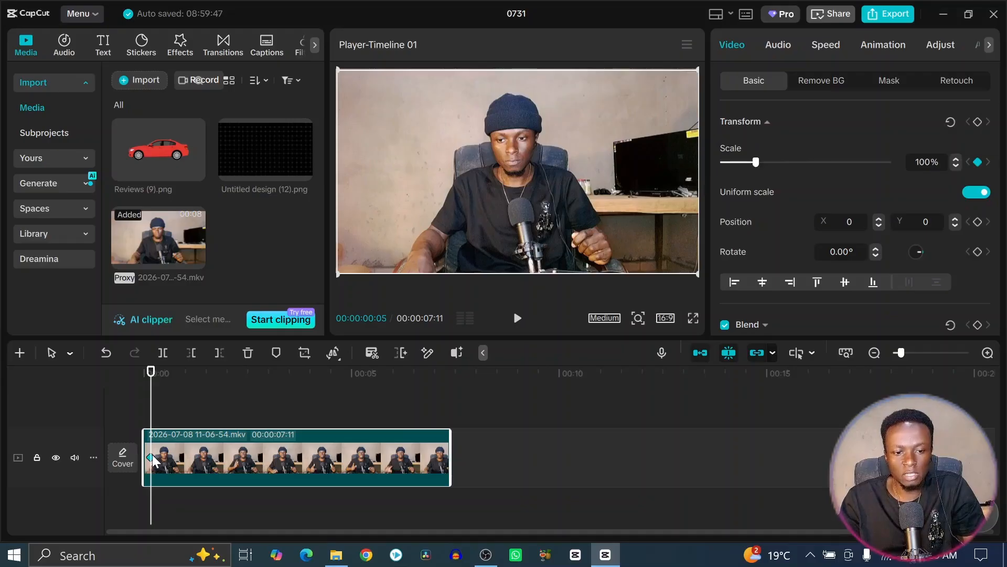
pyautogui.moveTo(153, 394); pyautogui.dragTo(213, 397)
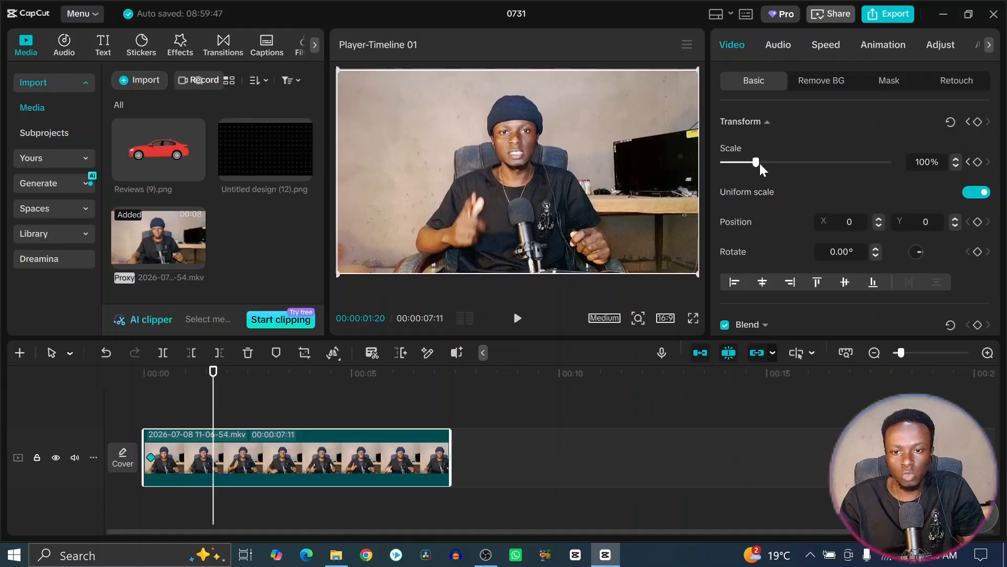
pyautogui.moveTo(756, 162); pyautogui.dragTo(762, 162)
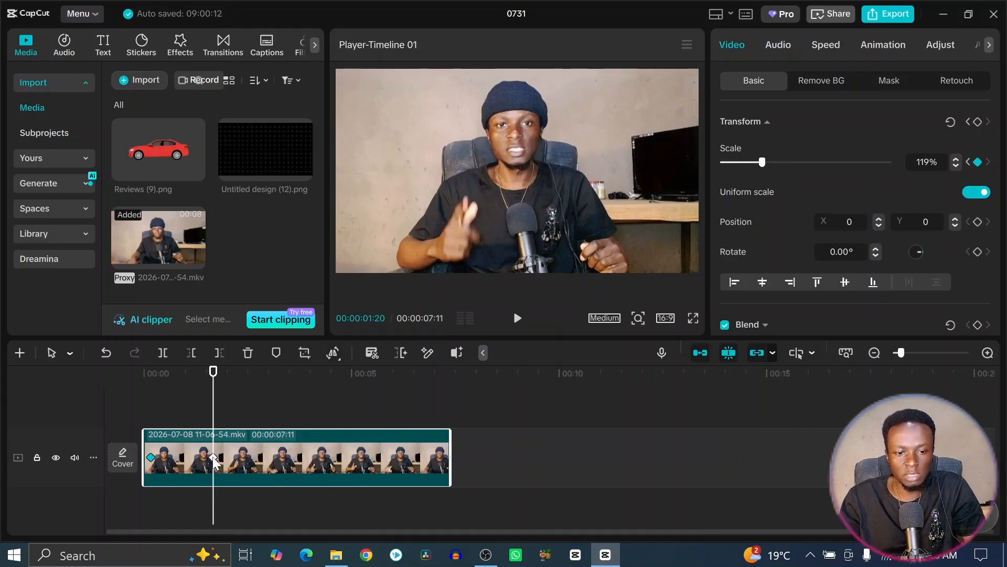
# - Preview the zoom and retime the clip's second scale keyframe to 00:00:01:16
pyautogui.moveTo(217, 395); pyautogui.dragTo(192, 412)
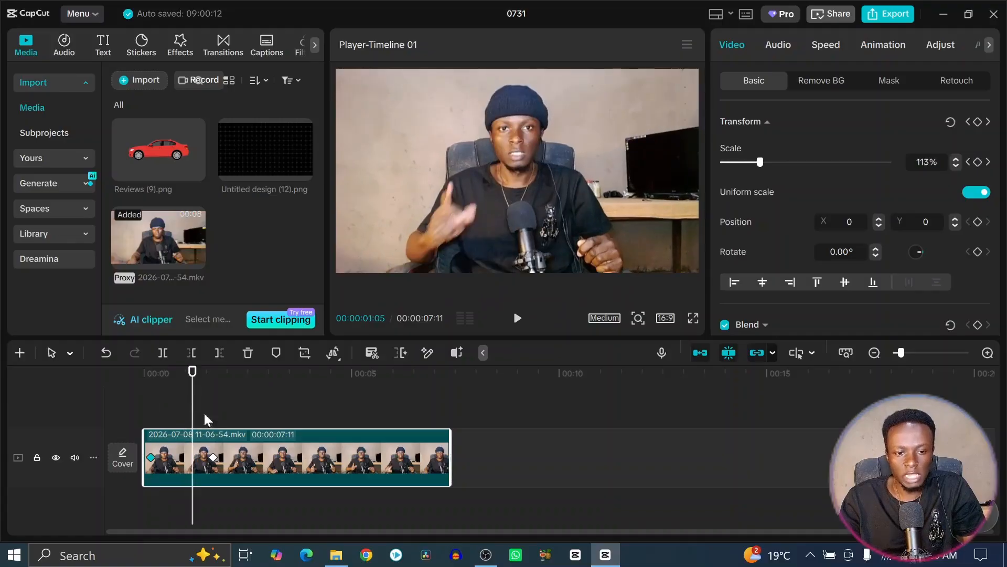
pyautogui.click(214, 458)
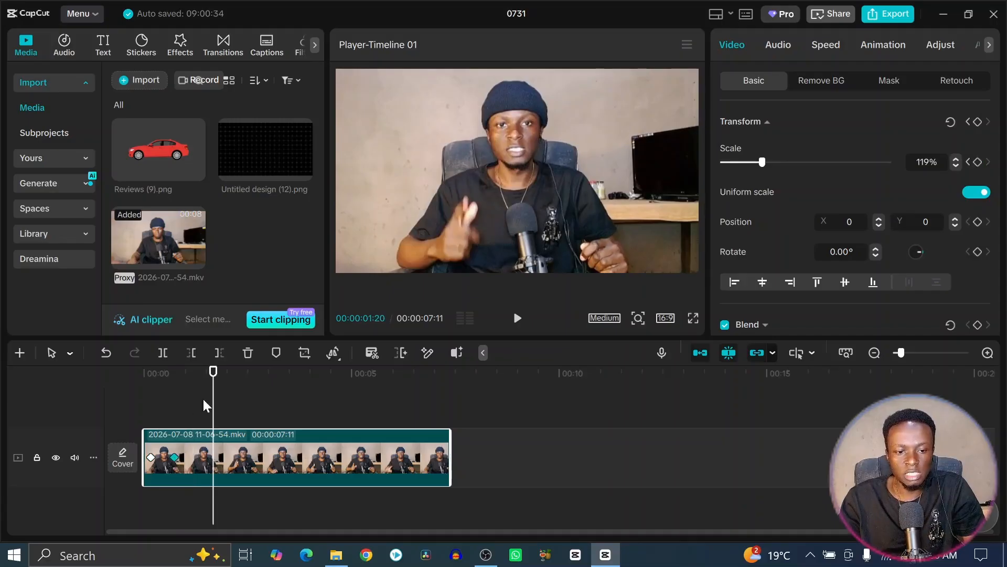
pyautogui.moveTo(212, 398)
pyautogui.mouseDown()
pyautogui.moveTo(144, 408)
pyautogui.moveTo(209, 409)
pyautogui.mouseUp()
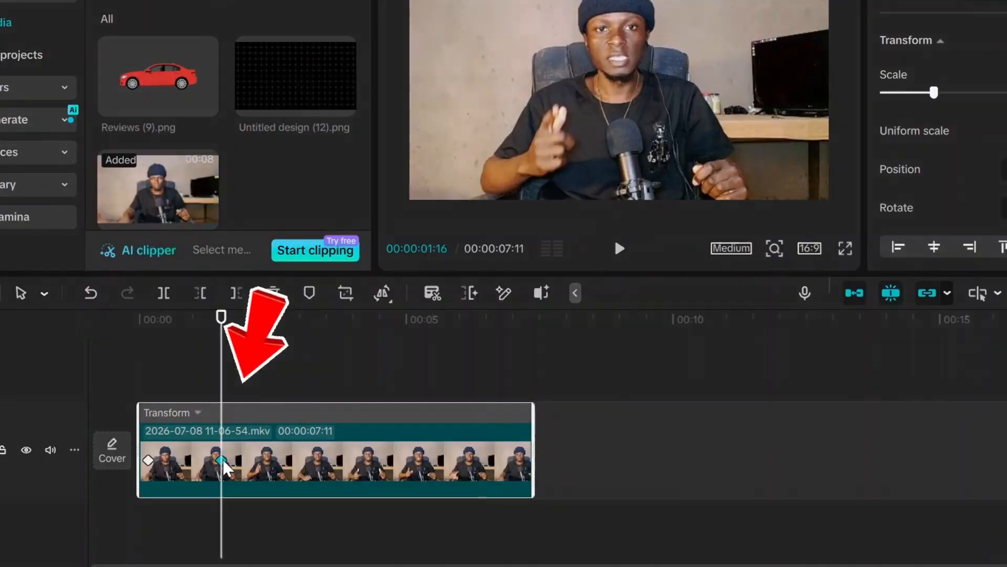
# - Try the Cubic Out preset curve on the second scale keyframe and replace it with the Ease In preset
pyautogui.rightClick(223, 463)
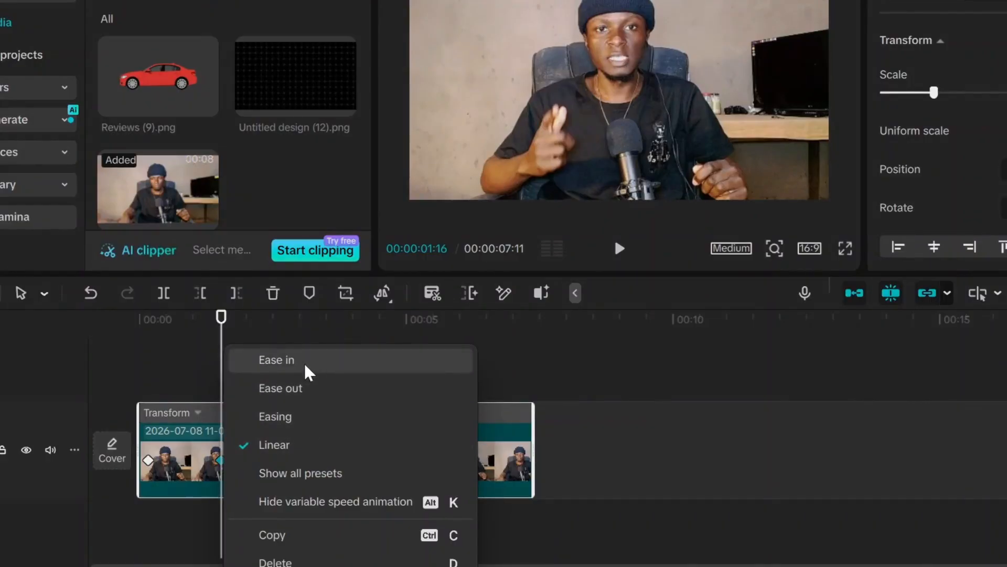
pyautogui.click(343, 474)
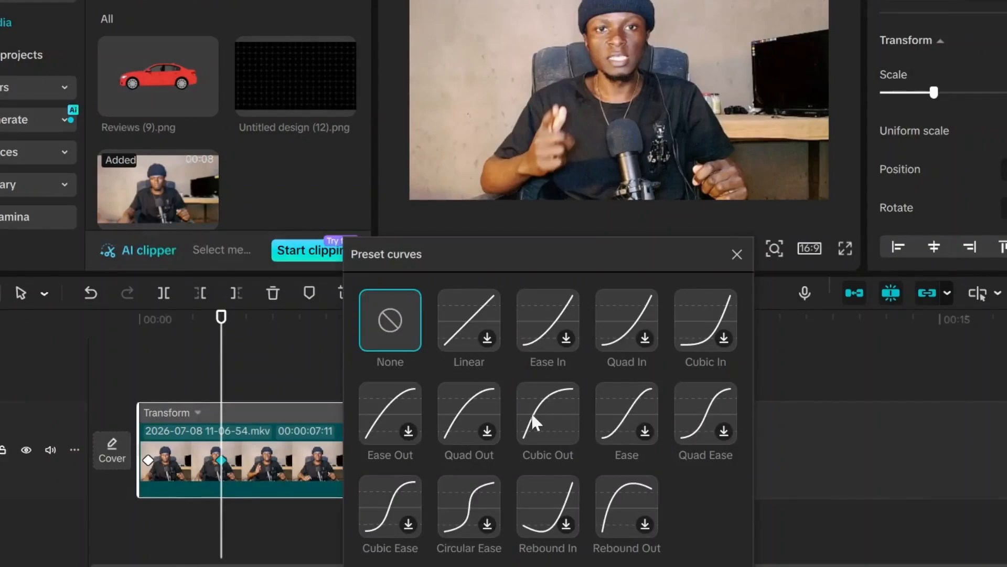
pyautogui.click(559, 417)
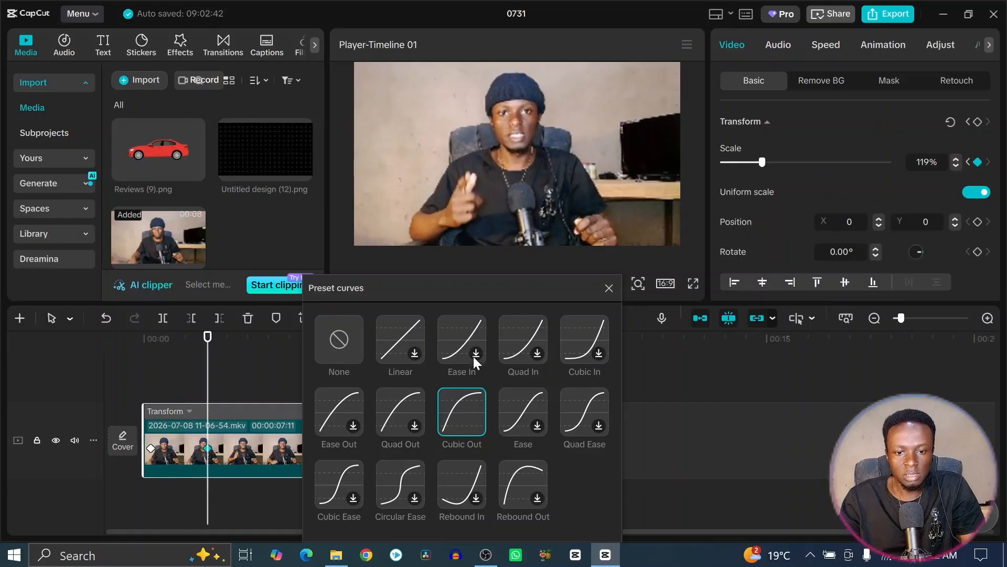
pyautogui.click(473, 353)
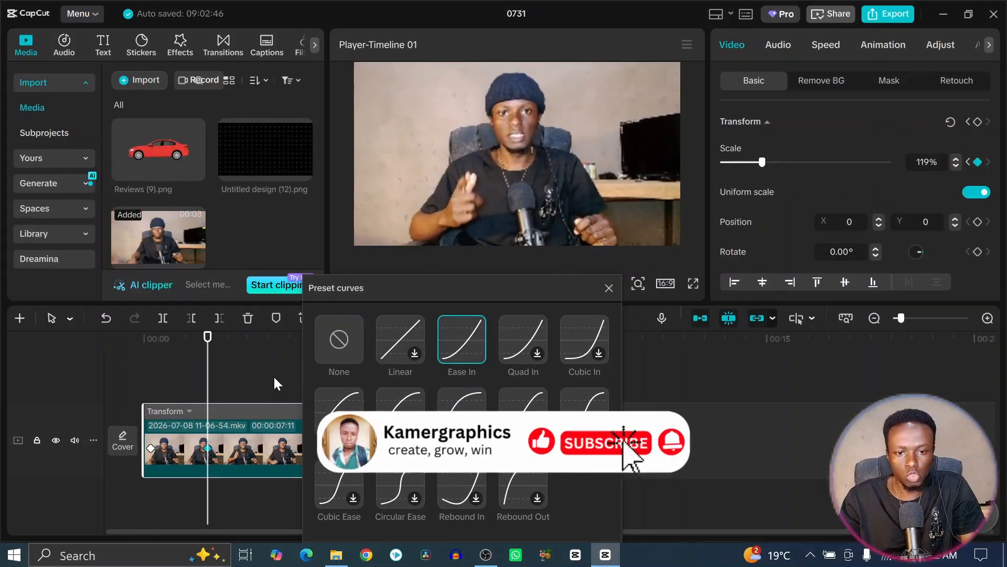
pyautogui.click(608, 288)
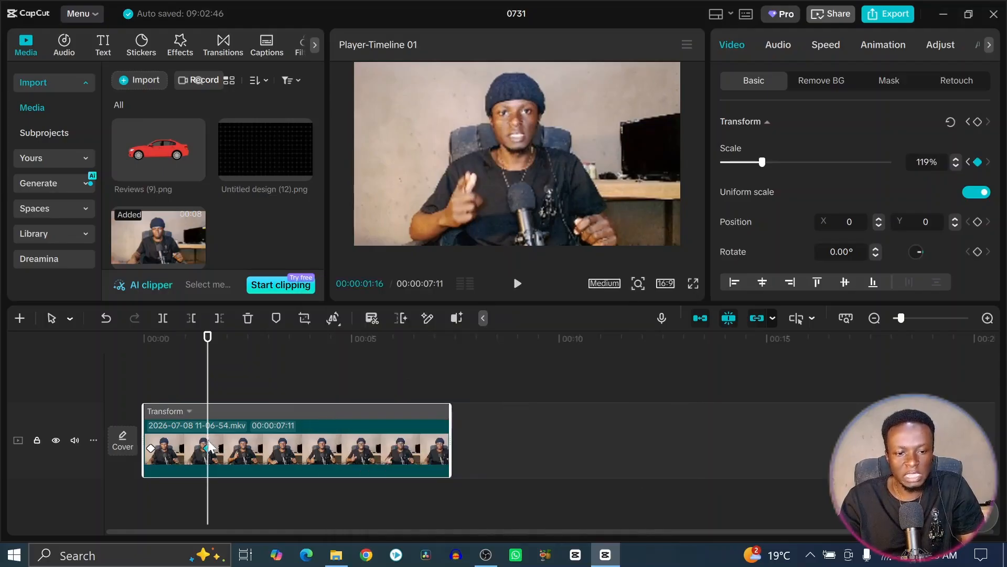
pyautogui.click(207, 447)
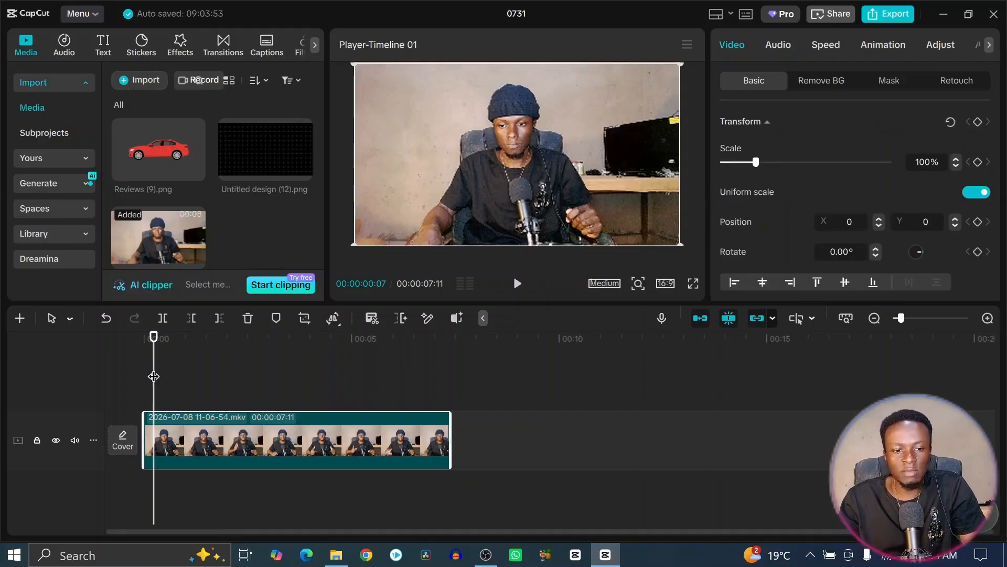
# - Add a saturation keyframe with value 0 to the talking-head clip at 00:00:01:12
pyautogui.moveTo(153, 368); pyautogui.dragTo(169, 368)
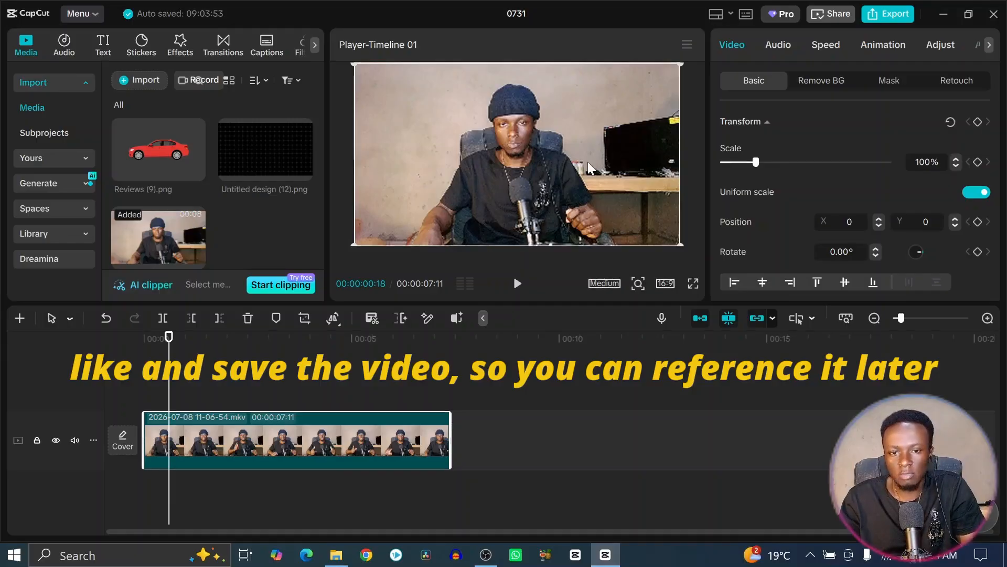
pyautogui.click(161, 368)
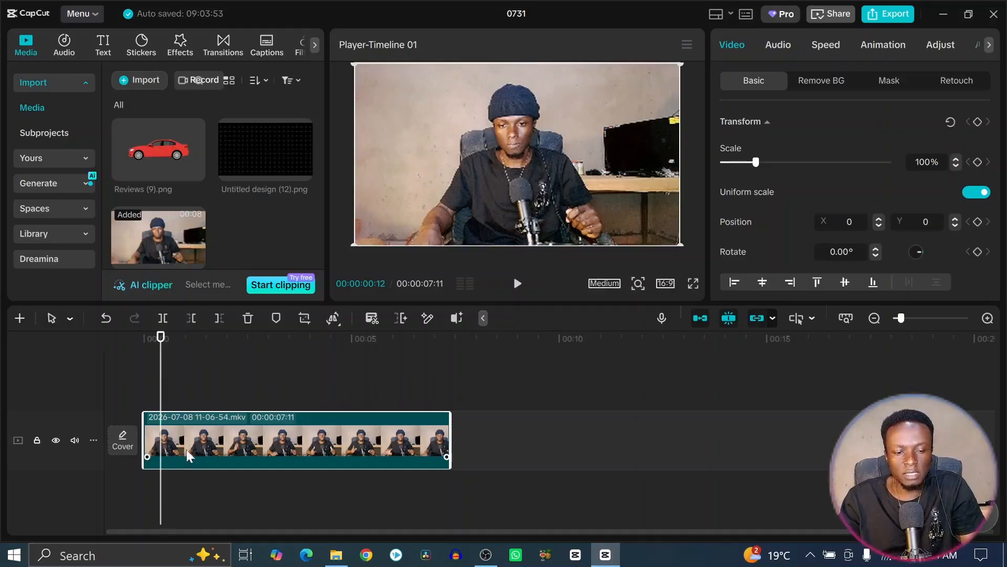
pyautogui.scroll(-10, 856, 191)
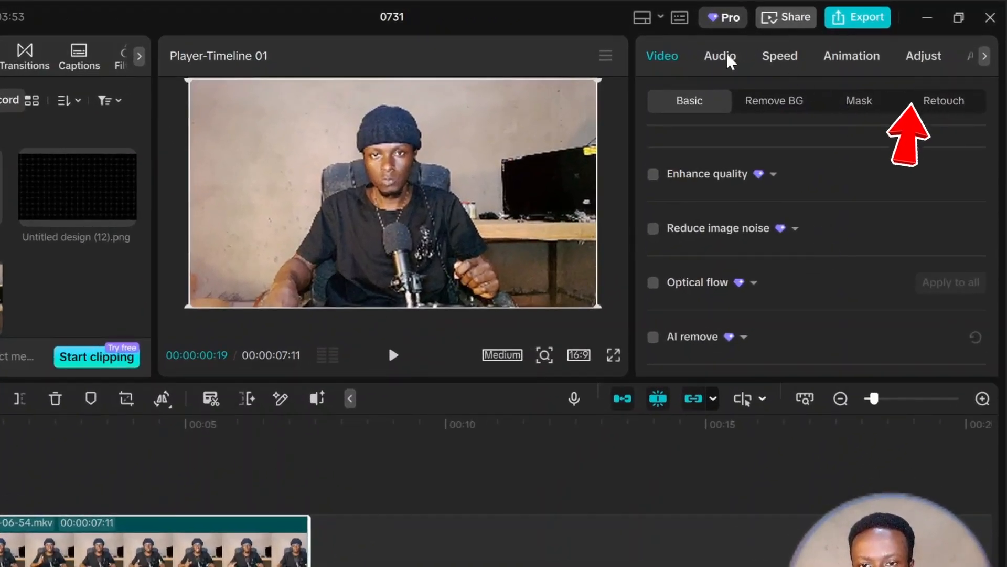
pyautogui.click(924, 57)
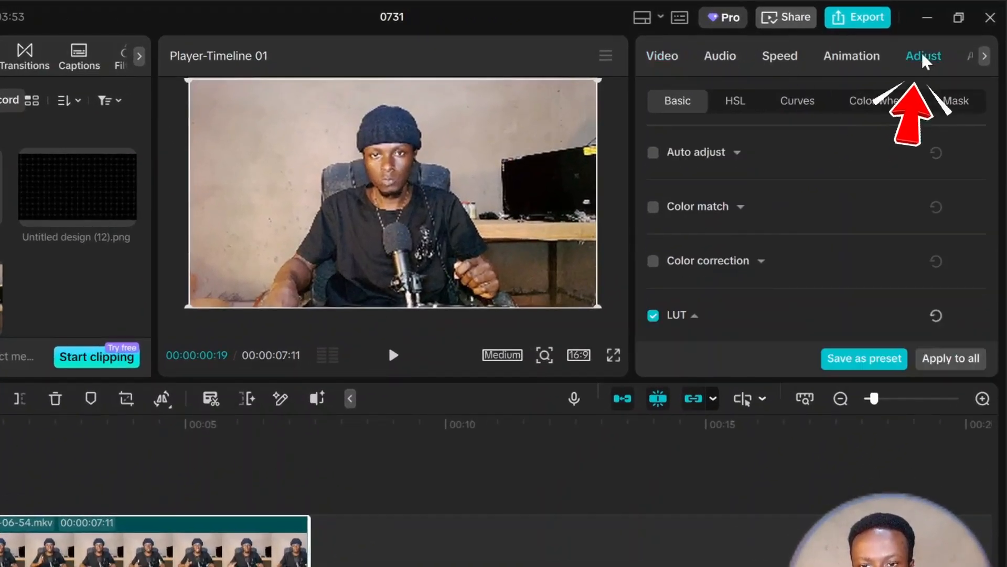
pyautogui.scroll(-5, 786, 241)
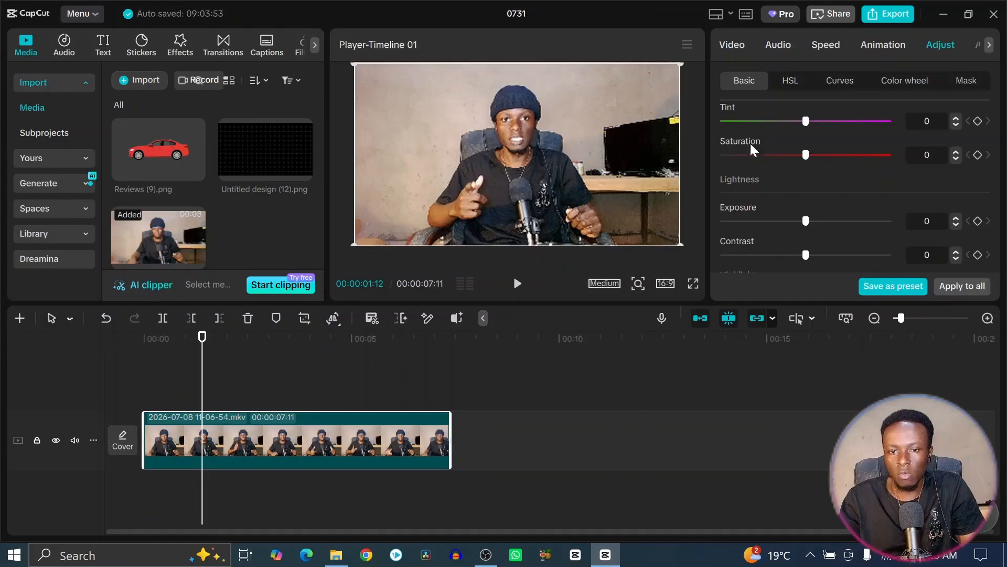
pyautogui.click(978, 155)
# - At 00:00:02:18, set the clip's saturation to -50 and scrub between the two keyframes to check the color fade
pyautogui.click(272, 444)
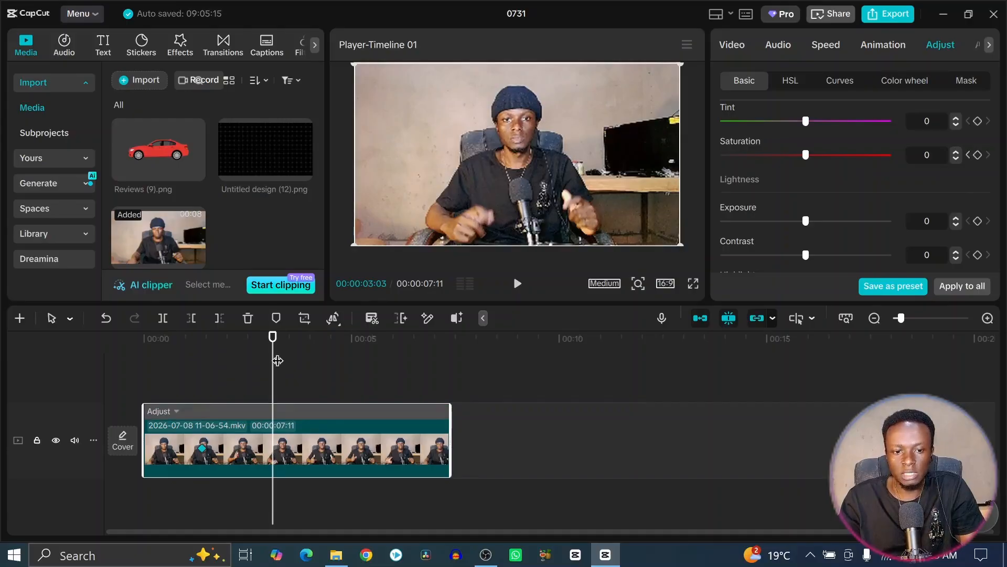
pyautogui.moveTo(272, 355); pyautogui.dragTo(252, 358)
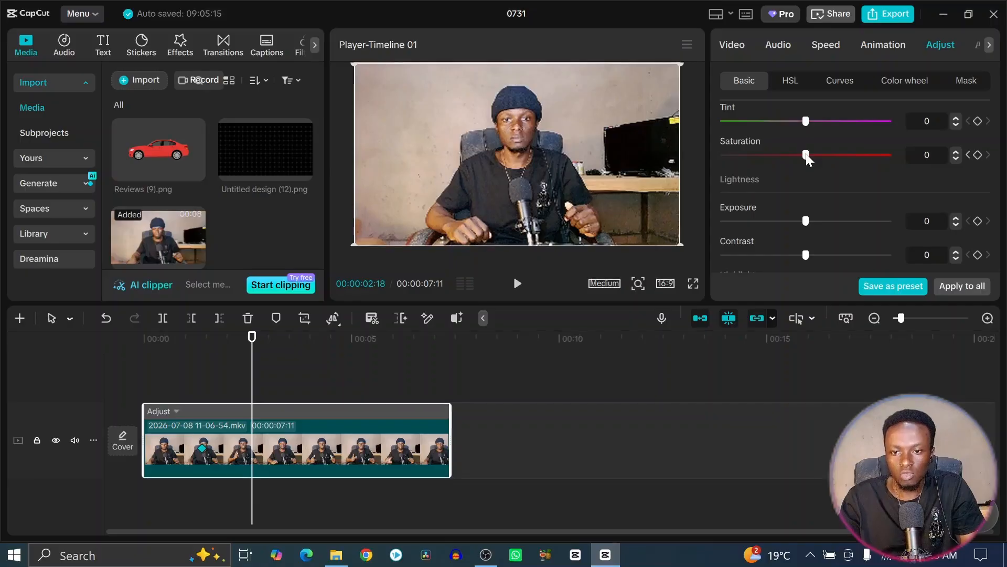
pyautogui.moveTo(798, 157); pyautogui.dragTo(721, 159)
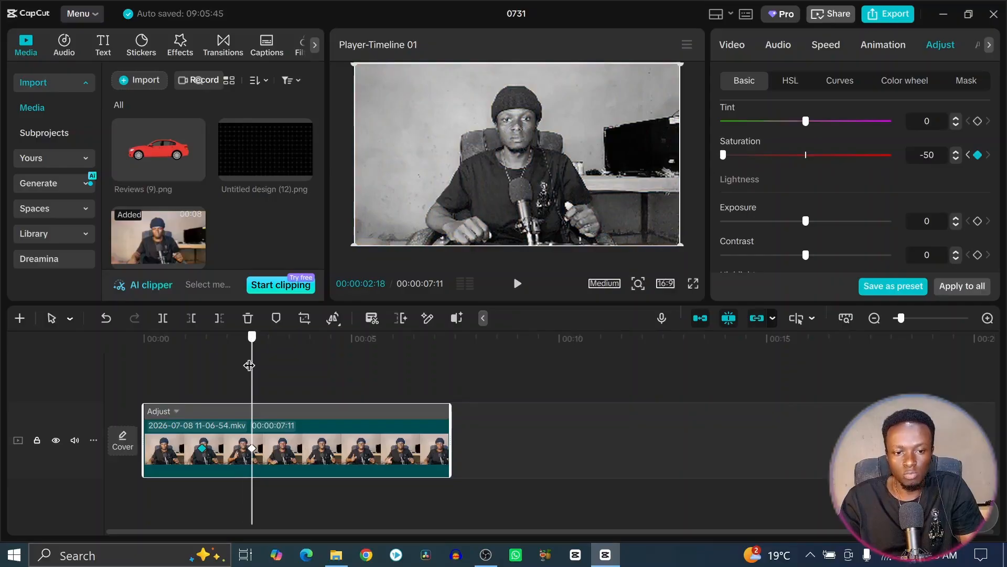
pyautogui.moveTo(252, 363); pyautogui.dragTo(200, 366)
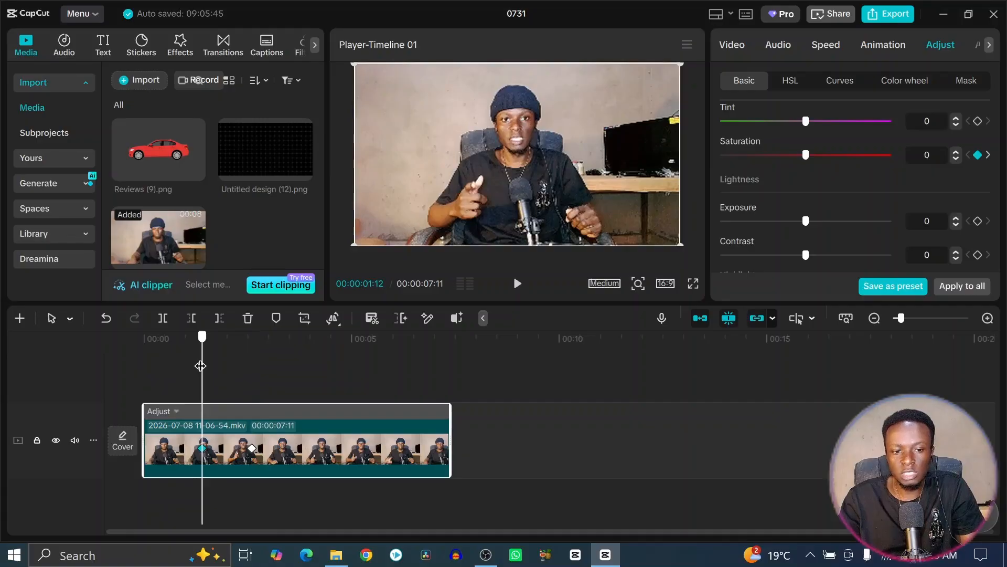
pyautogui.moveTo(200, 366); pyautogui.dragTo(254, 382)
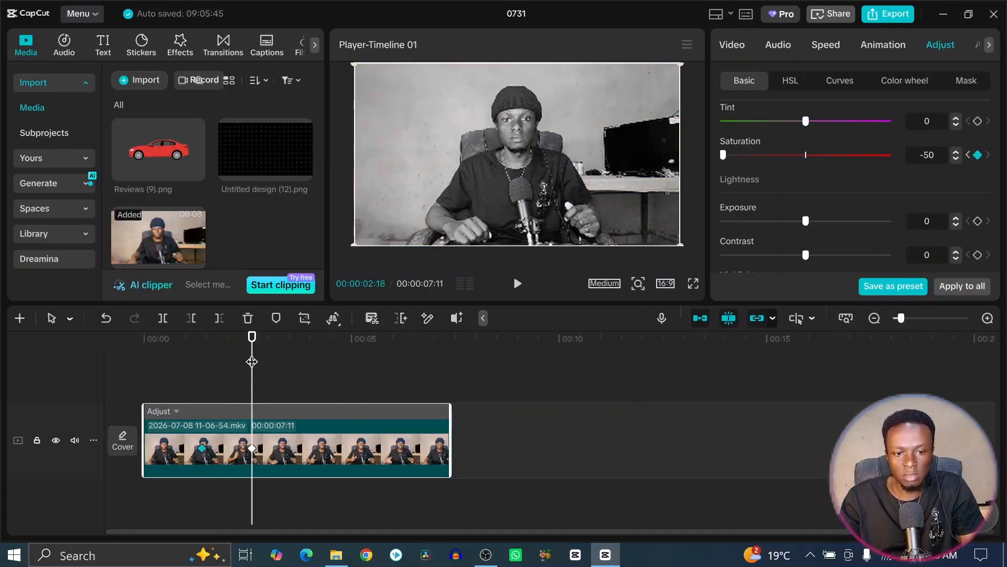
pyautogui.moveTo(251, 362); pyautogui.dragTo(202, 366)
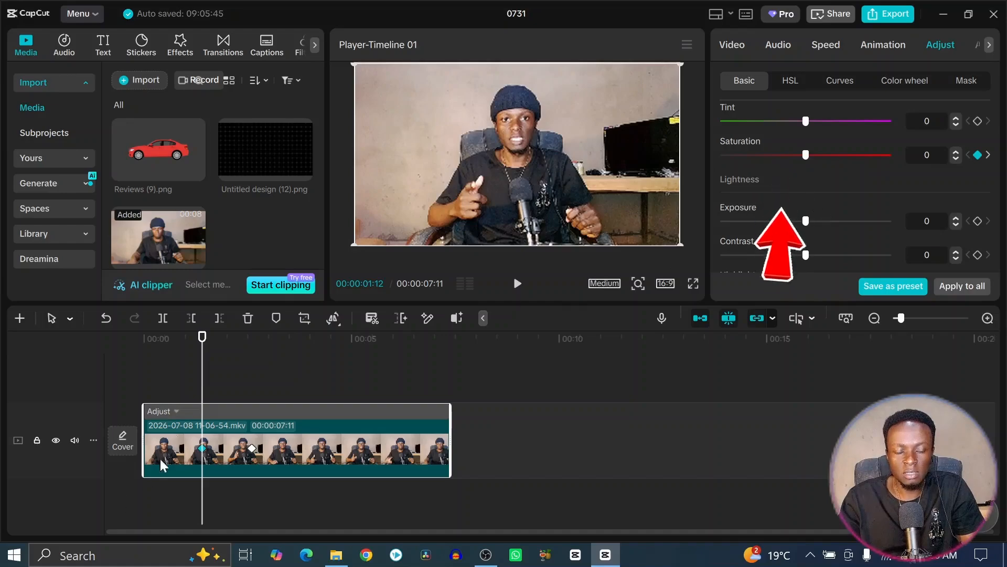
pyautogui.moveTo(202, 480); pyautogui.dragTo(245, 361)
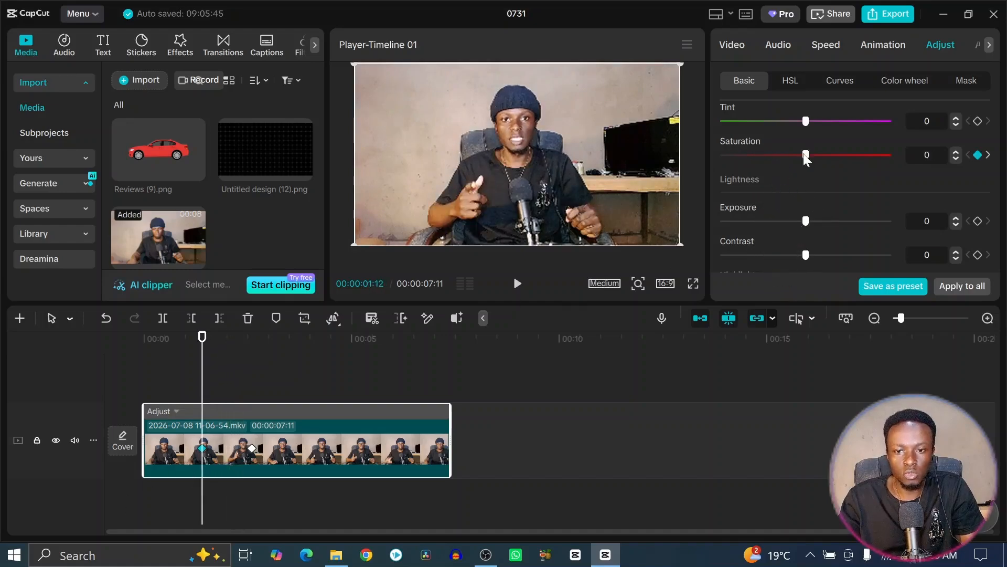
# - Duplicate the -50 saturation keyframe at 00:00:03:05 to hold the black-and-white look
pyautogui.moveTo(202, 376); pyautogui.dragTo(276, 372)
pyautogui.click(252, 449)
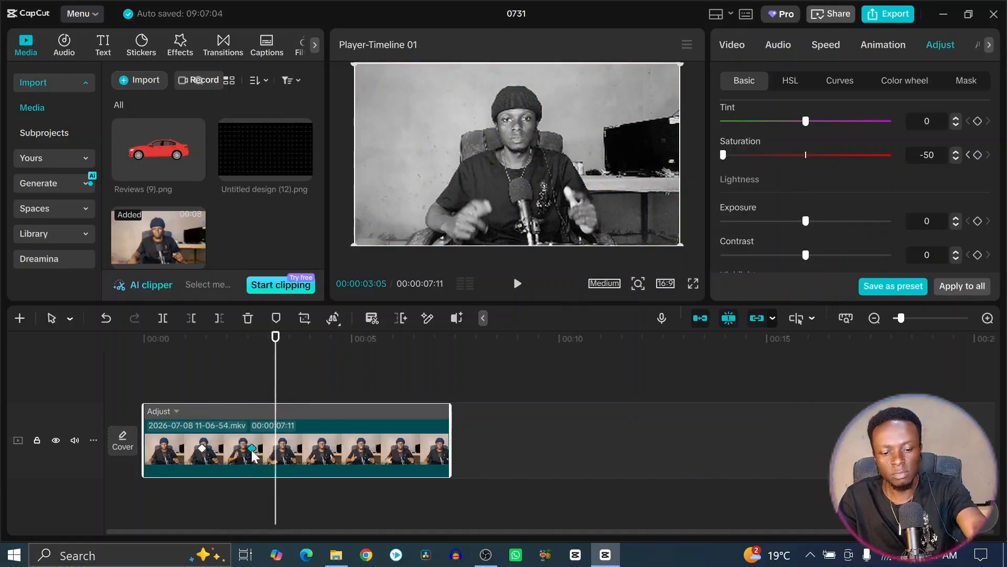
pyautogui.hotkey('ctrl', 'v')
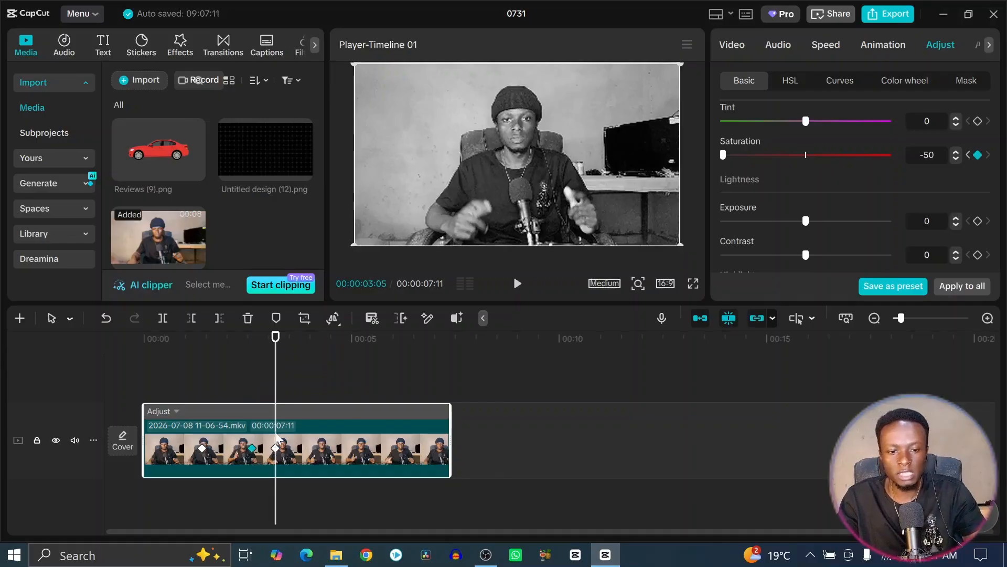
# - At 00:00:03:21, set the clip's saturation back to 0 and play the clip from the start to review the color changes
pyautogui.moveTo(277, 362); pyautogui.dragTo(298, 365)
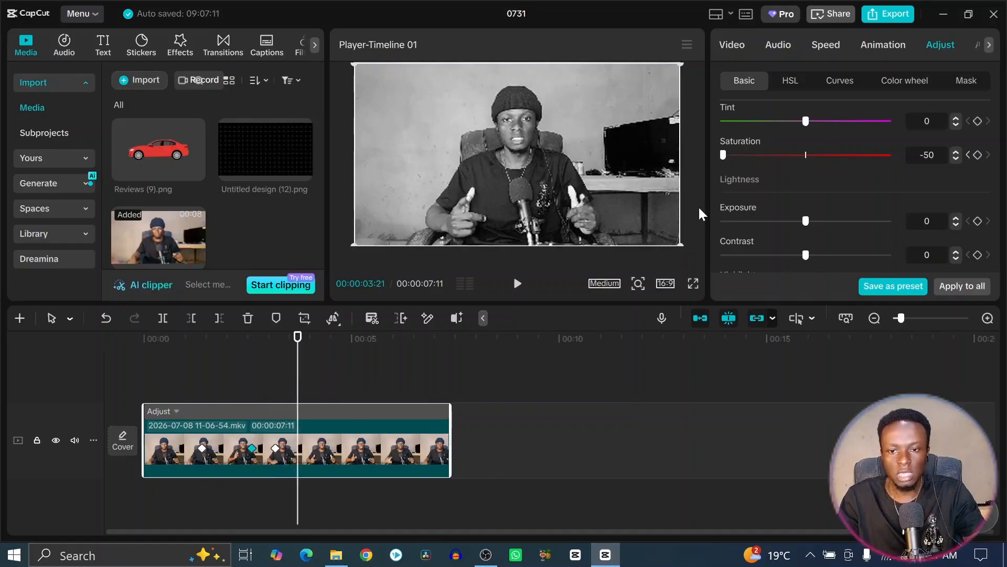
pyautogui.moveTo(722, 155); pyautogui.dragTo(806, 155)
pyautogui.press('Home')
pyautogui.click(516, 284)
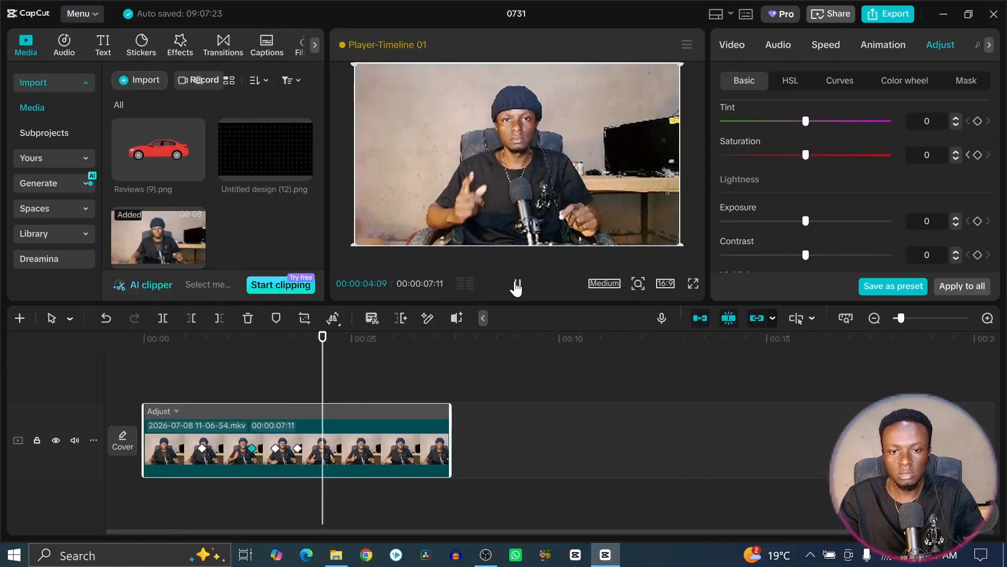
pyautogui.click(516, 287)
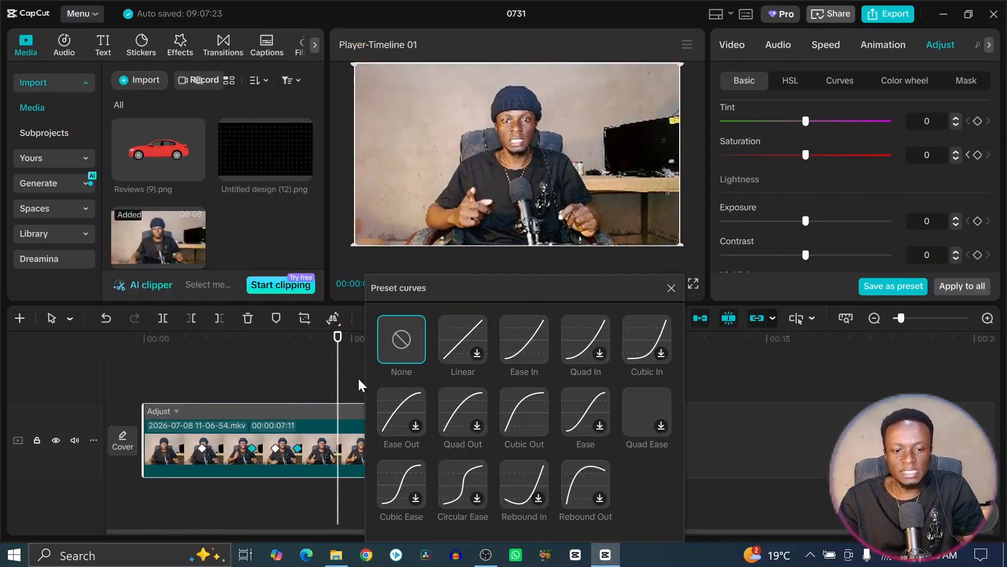